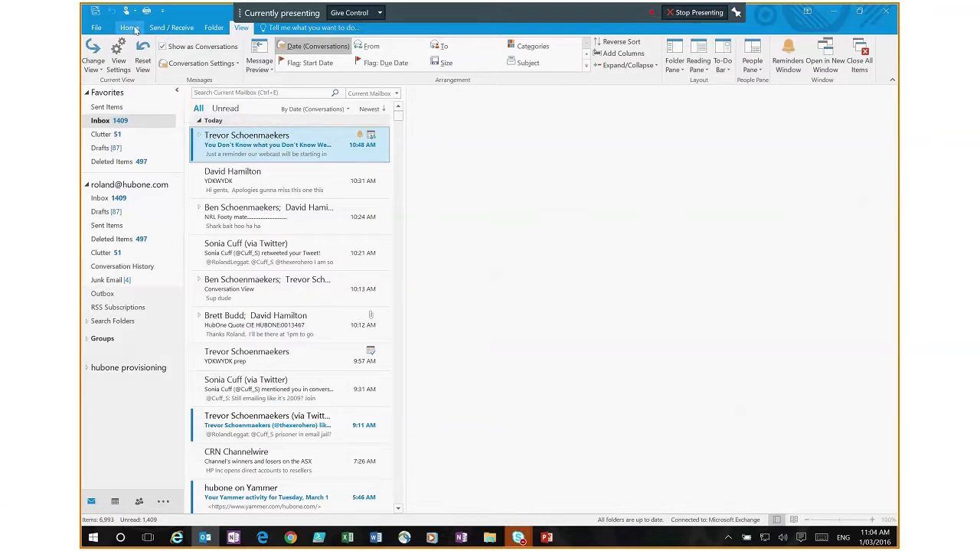
Step: Expand the "Conversation View" conversation fully so that its related sent messages are listed too
{"action": "left_click", "coordinate": [132, 28]}
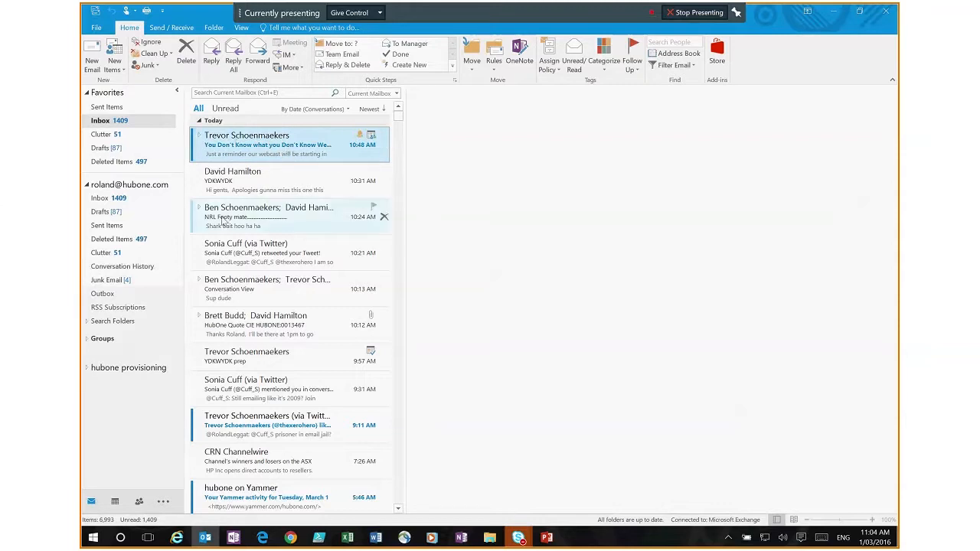
{"action": "left_click", "coordinate": [201, 282]}
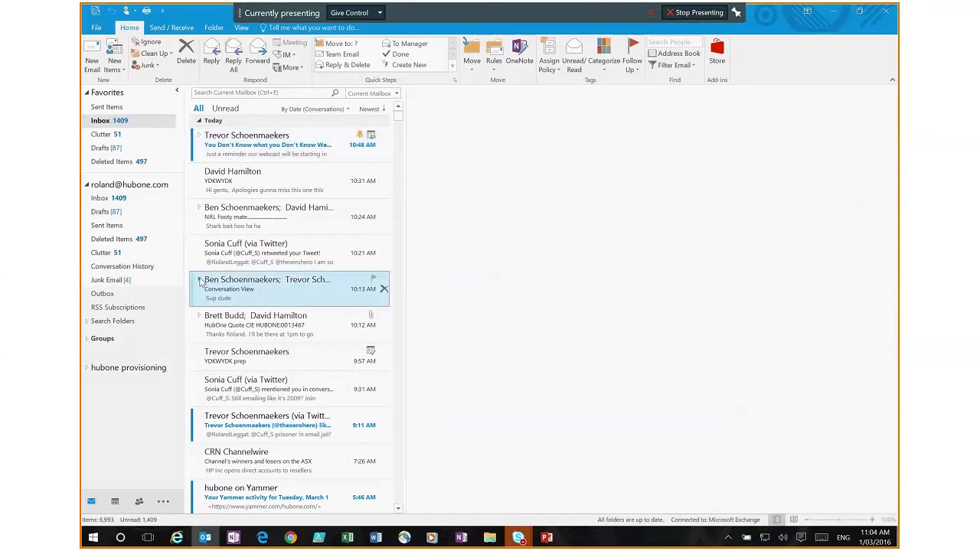
{"action": "left_click", "coordinate": [199, 281]}
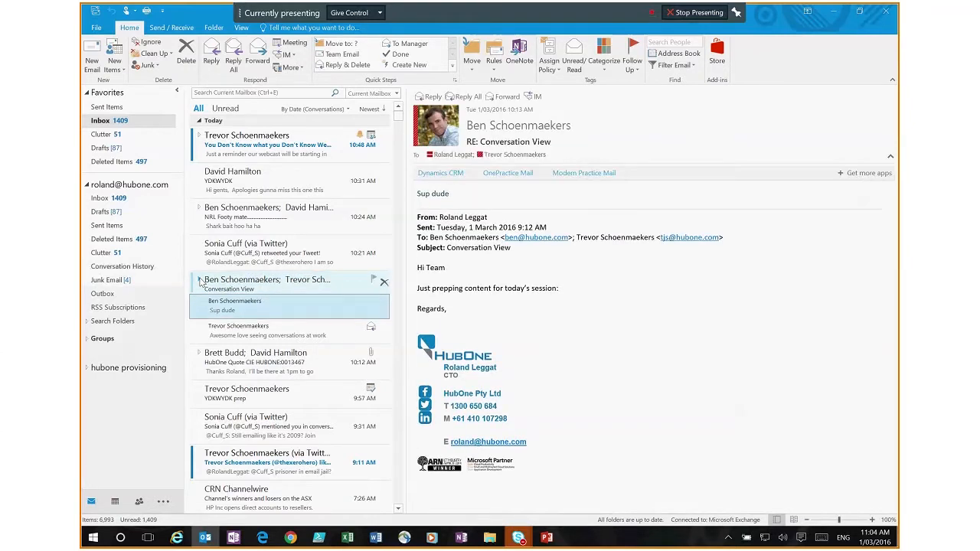
{"action": "left_click", "coordinate": [200, 281]}
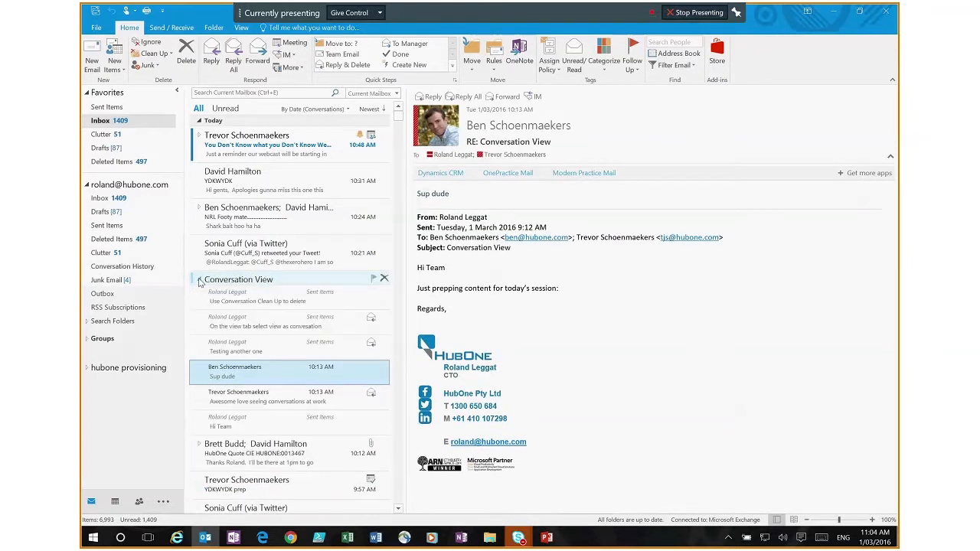
Step: Look through each message in the "Conversation View" thread, from the newest to the original, and collapse the thread
{"action": "left_click", "coordinate": [252, 303]}
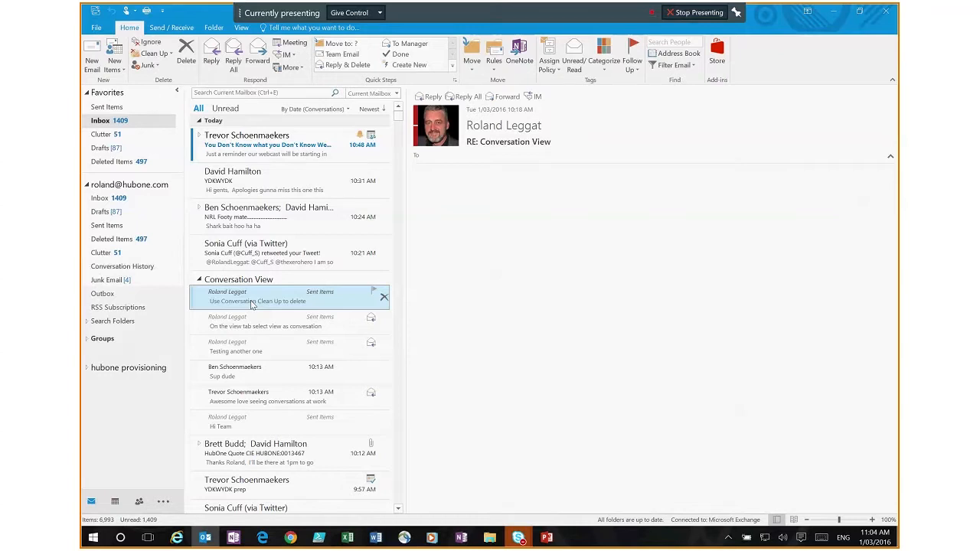
{"action": "left_click", "coordinate": [276, 324]}
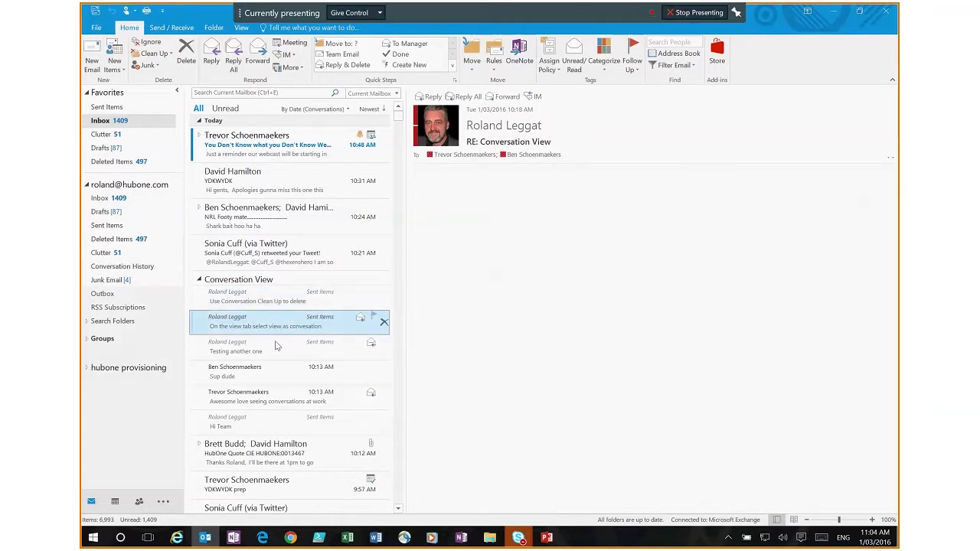
{"action": "left_click", "coordinate": [277, 349]}
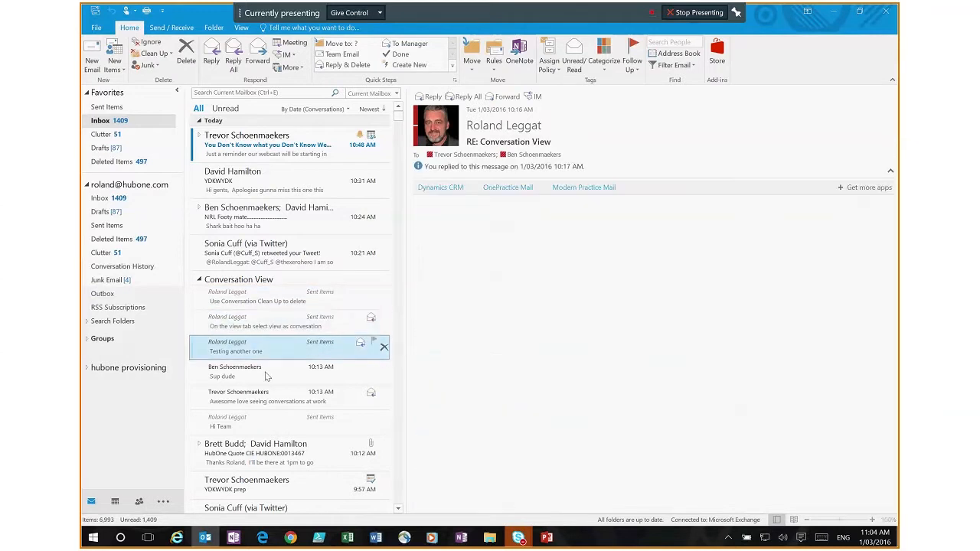
{"action": "left_click", "coordinate": [268, 372]}
{"action": "left_click", "coordinate": [265, 401]}
{"action": "key", "text": "Down"}
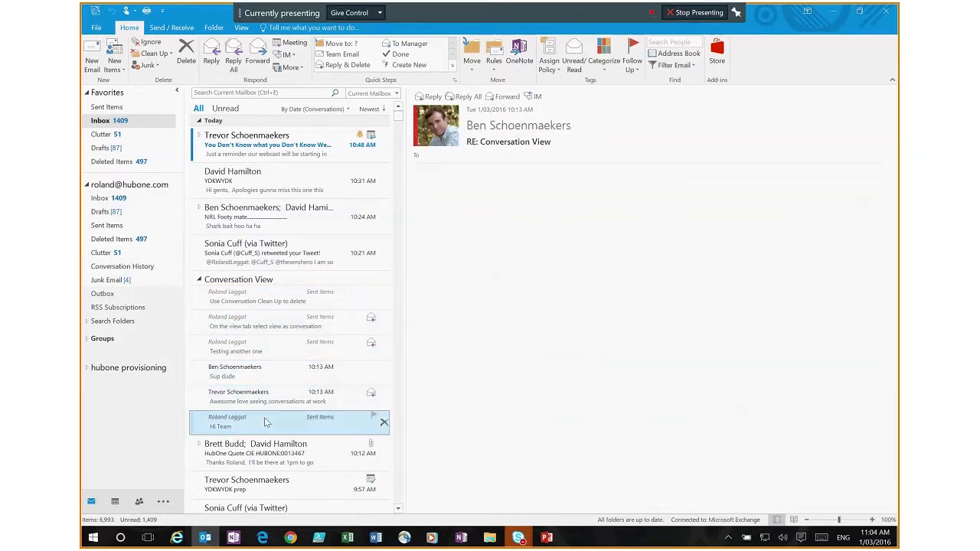
{"action": "left_click", "coordinate": [200, 281]}
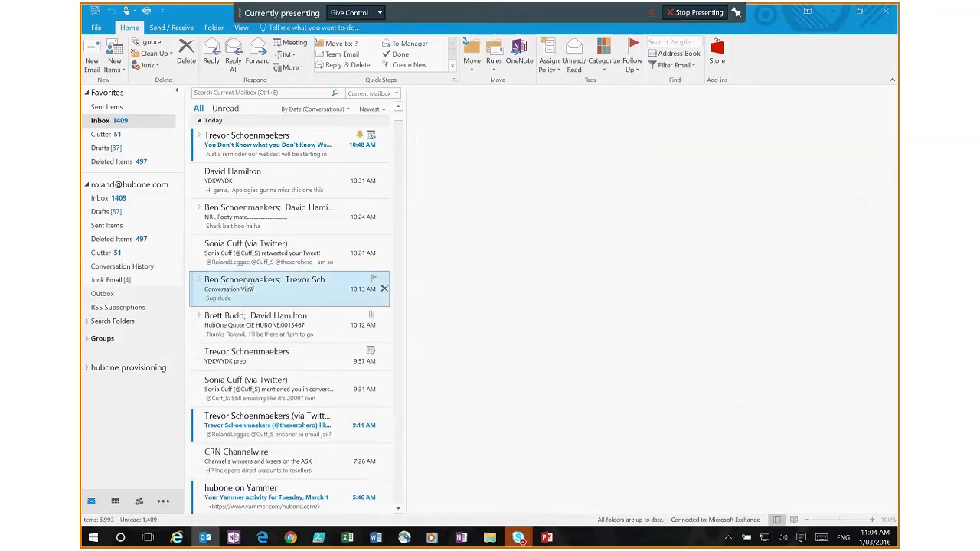
Step: Fully expand the "Conversation View" thread again, read its message about Conversation Clean Up and its options, and collapse the thread
{"action": "right_click", "coordinate": [249, 284]}
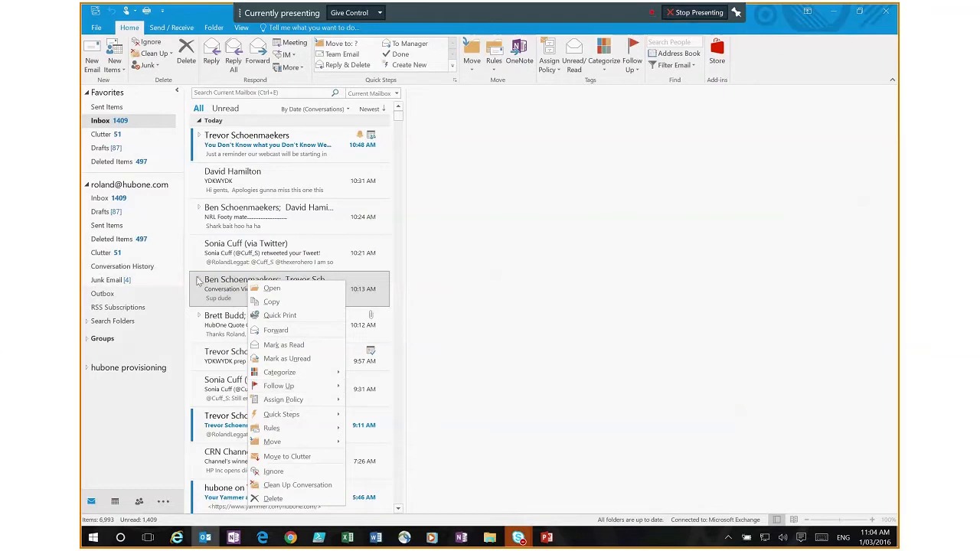
{"action": "key", "text": "Escape"}
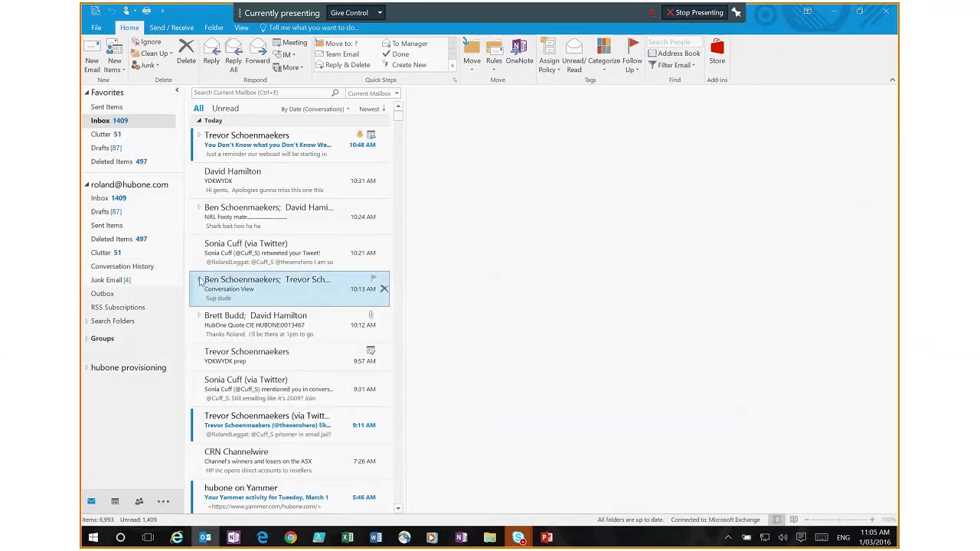
{"action": "left_click", "coordinate": [200, 281]}
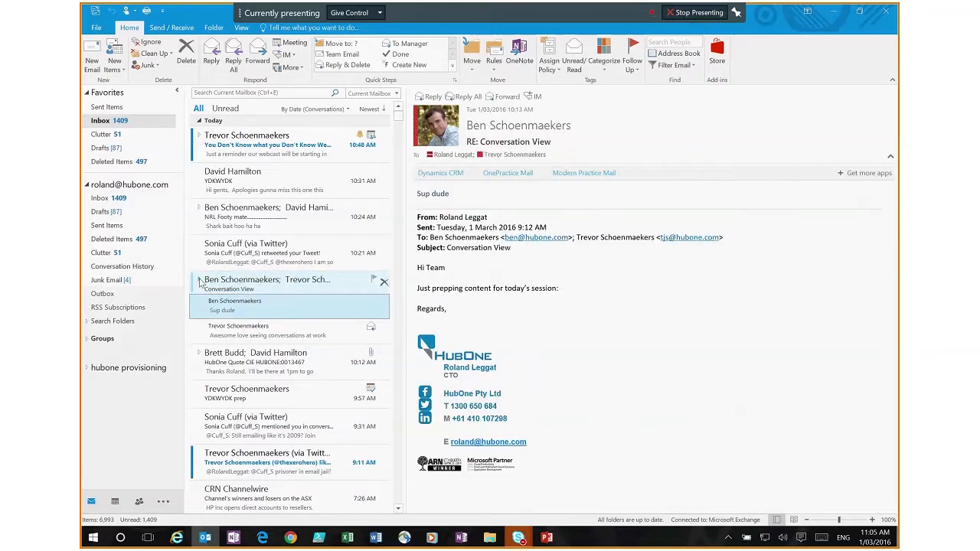
{"action": "left_click", "coordinate": [200, 281]}
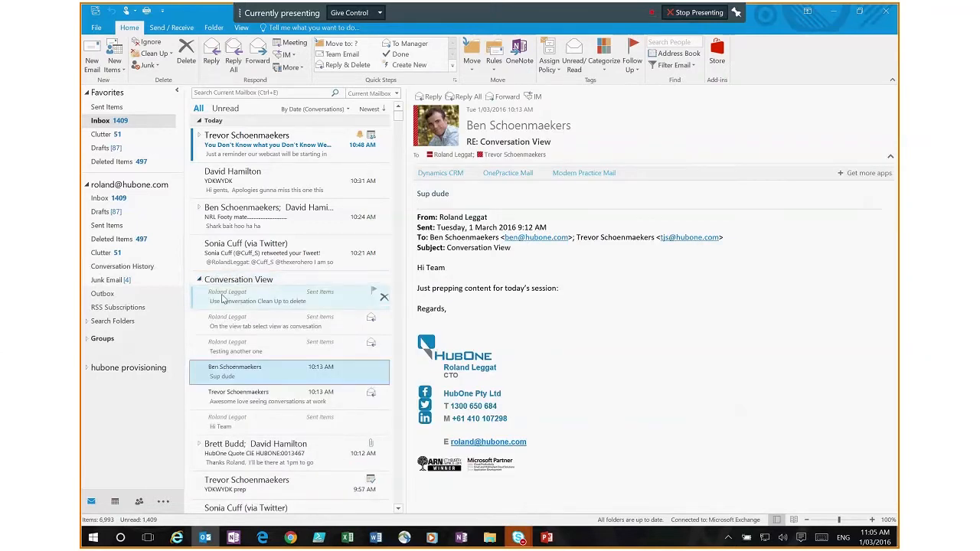
{"action": "left_click", "coordinate": [222, 299]}
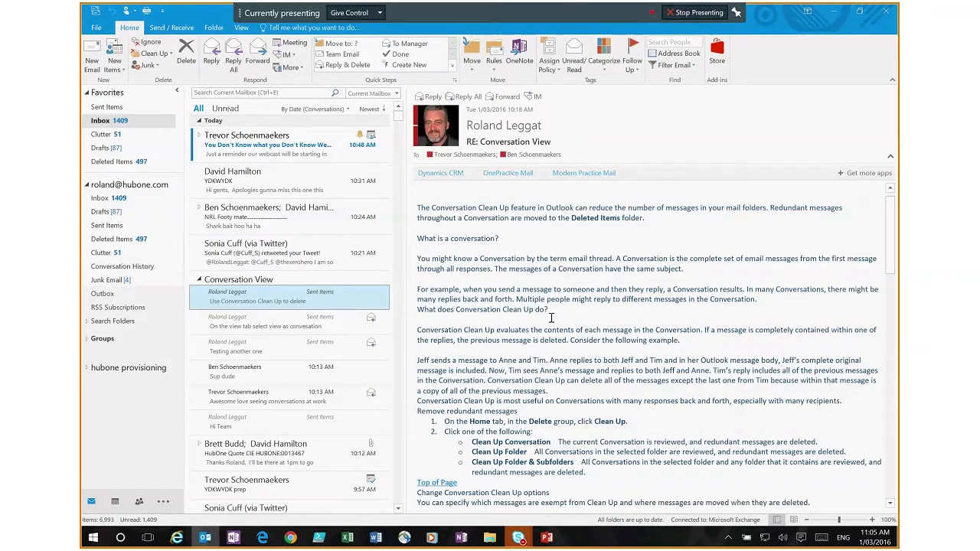
{"action": "scroll", "coordinate": [552, 317], "scroll_direction": "down", "scroll_amount": 4}
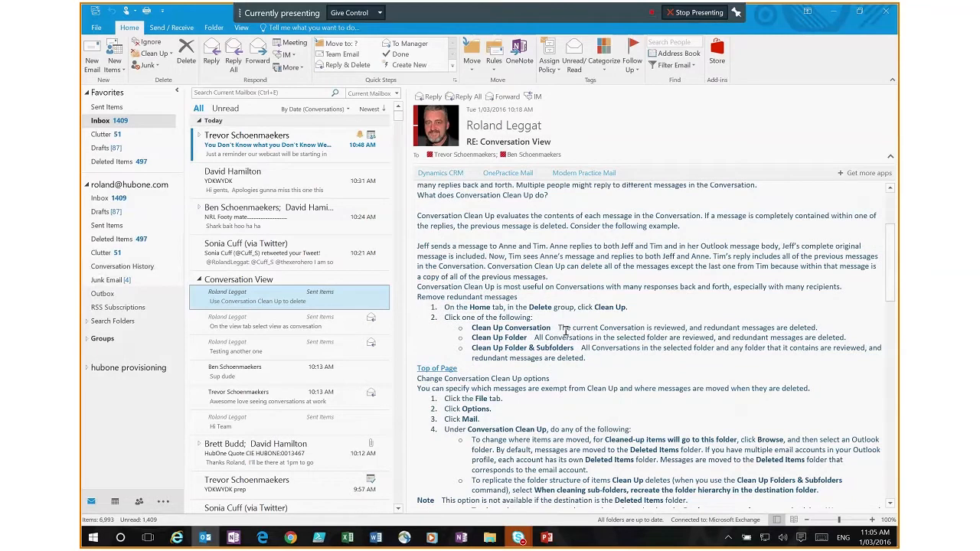
{"action": "scroll", "coordinate": [565, 330], "scroll_direction": "down", "scroll_amount": 4}
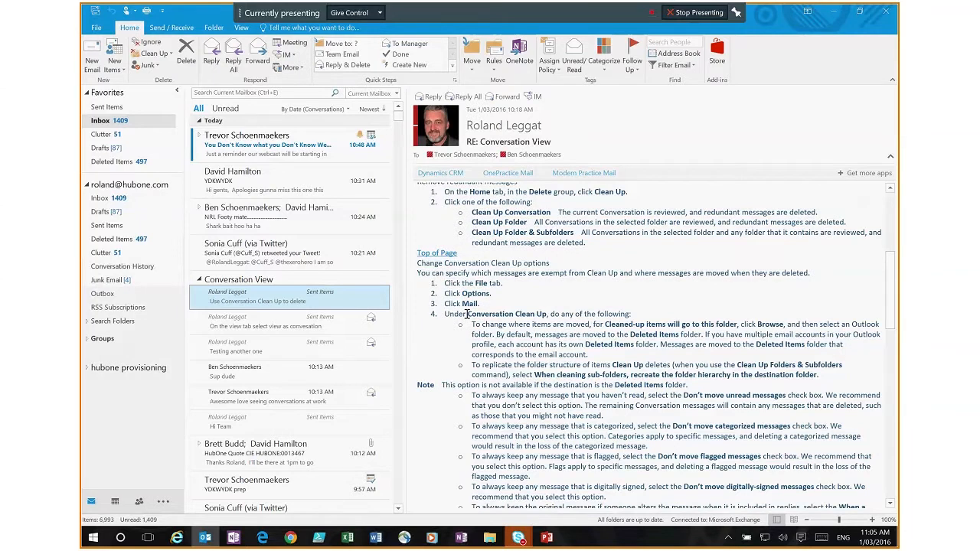
{"action": "left_click_drag", "start_coordinate": [466, 314], "coordinate": [199, 282]}
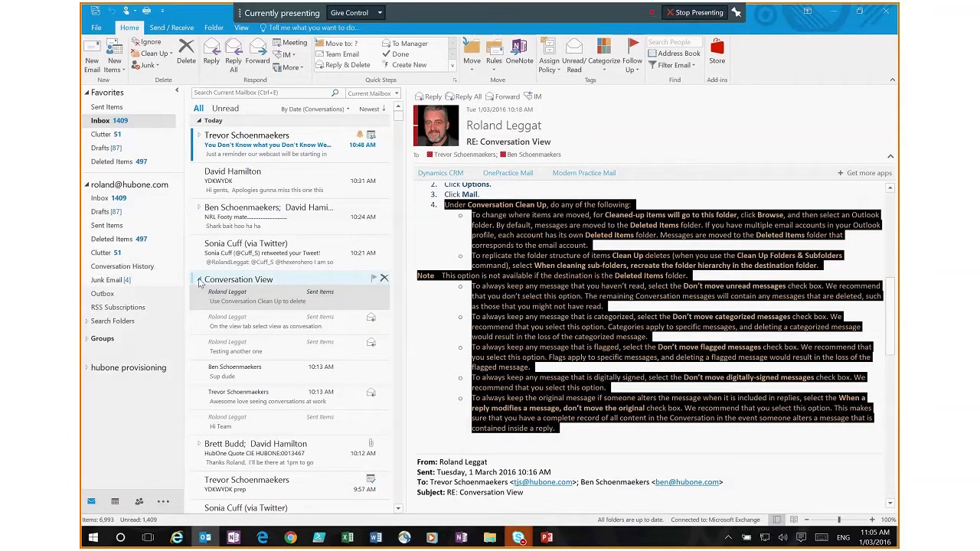
{"action": "left_click", "coordinate": [199, 282]}
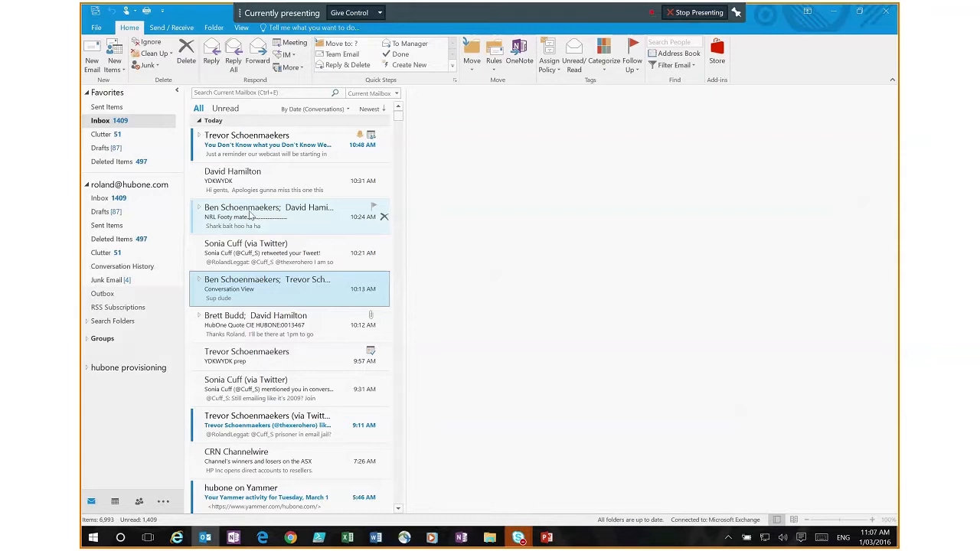
Step: Expand the "NRL Footy mate" conversation fully to view its messages, and collapse it again
{"action": "right_click", "coordinate": [249, 215]}
{"action": "key", "text": "Escape"}
{"action": "left_click", "coordinate": [199, 208]}
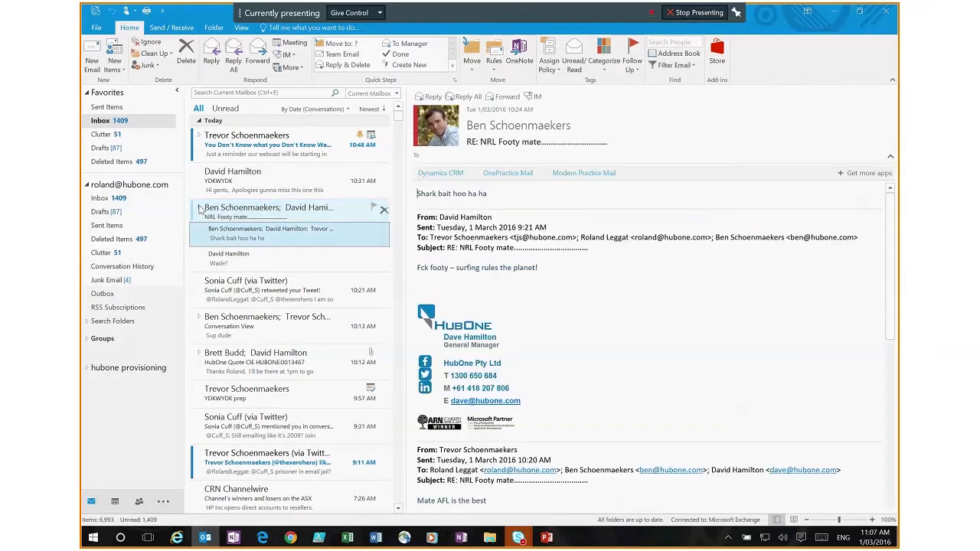
{"action": "left_click", "coordinate": [199, 209]}
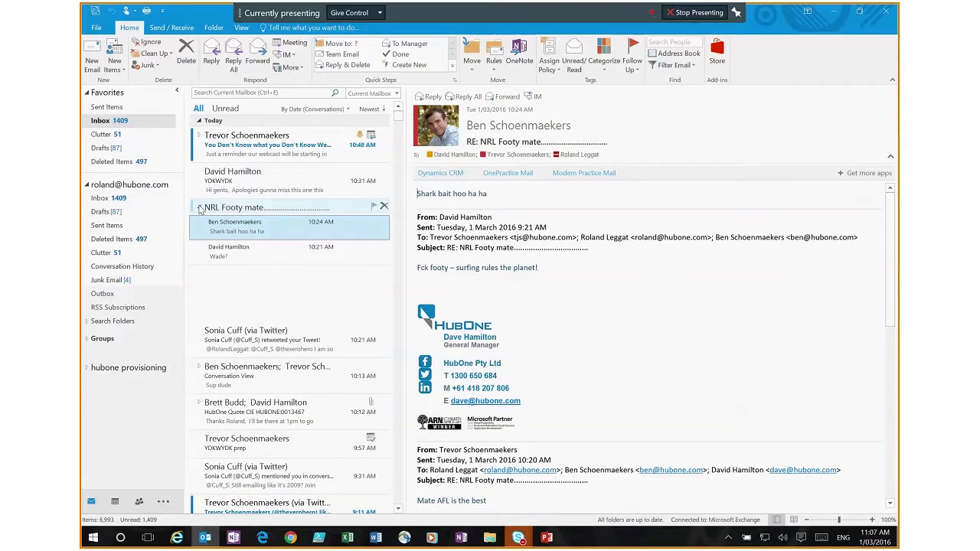
{"action": "left_click", "coordinate": [199, 209]}
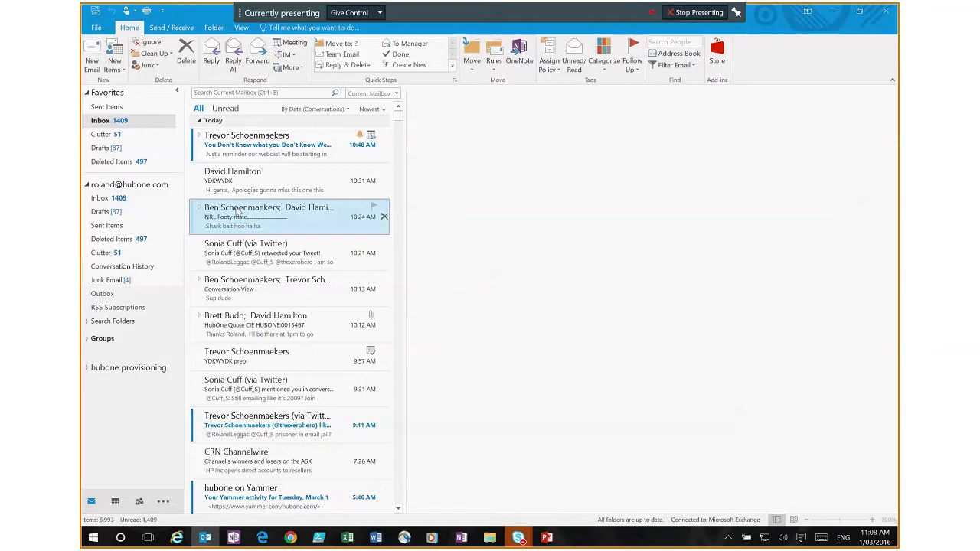
Step: Examine the Ignore and Clean Up Conversation actions offered for the "NRL Footy mate" conversation without applying them
{"action": "right_click", "coordinate": [237, 212]}
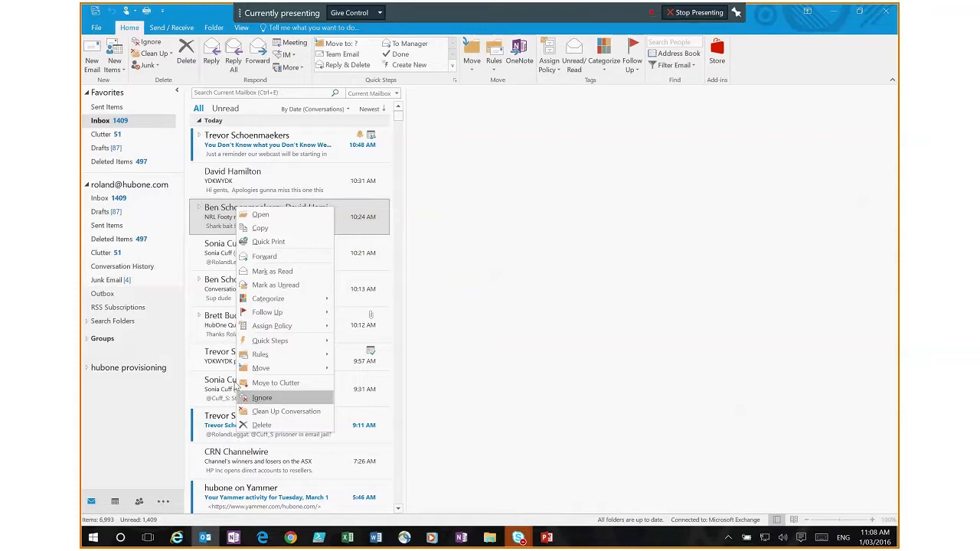
{"action": "left_click", "coordinate": [221, 224]}
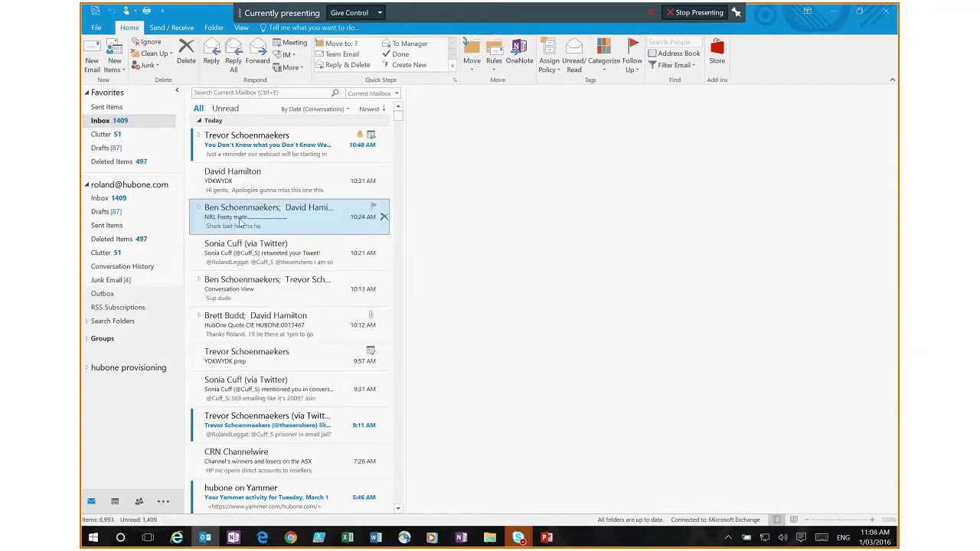
{"action": "right_click", "coordinate": [278, 224]}
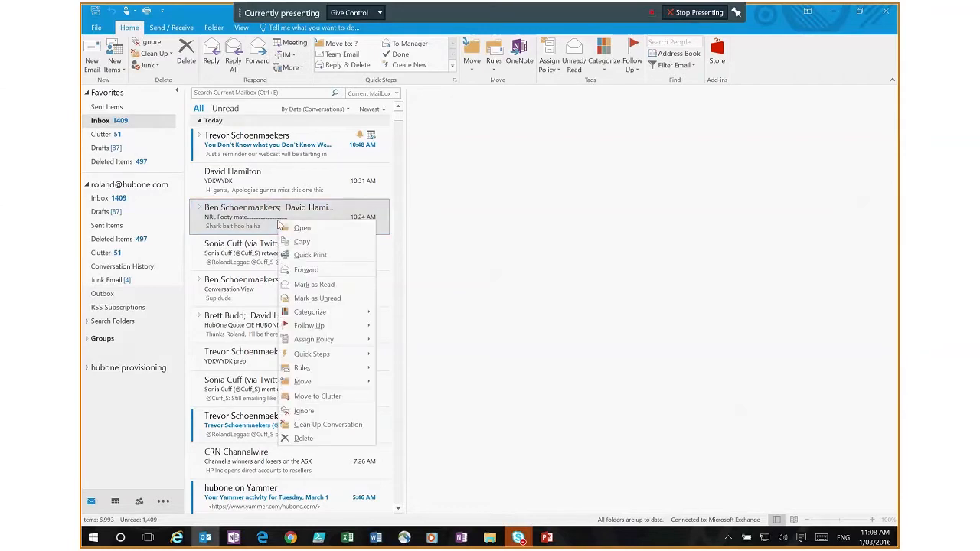
Step: Open the Deleted Items folder, check which actions are offered for the "CA Kairos - Member Advisory Panel" item, and return to the Inbox
{"action": "left_click", "coordinate": [113, 240]}
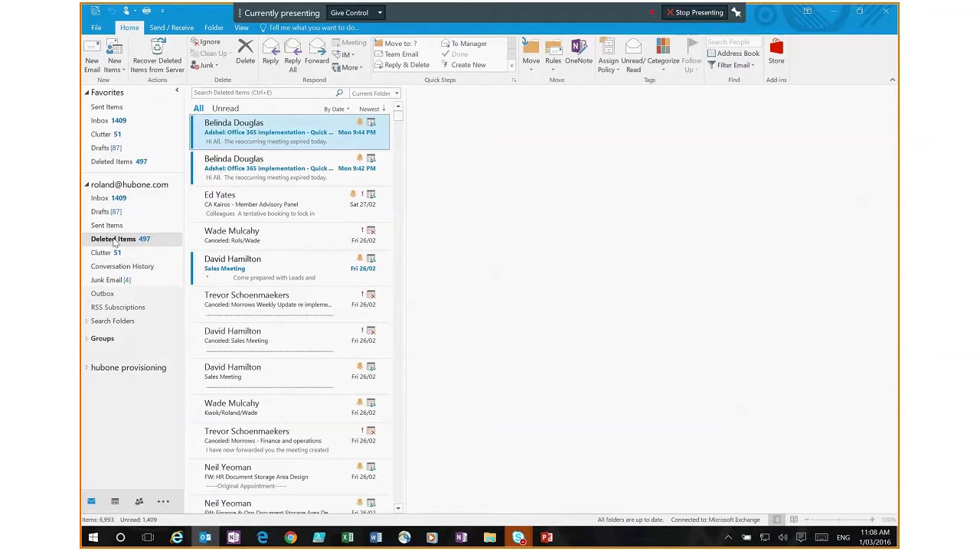
{"action": "right_click", "coordinate": [242, 212]}
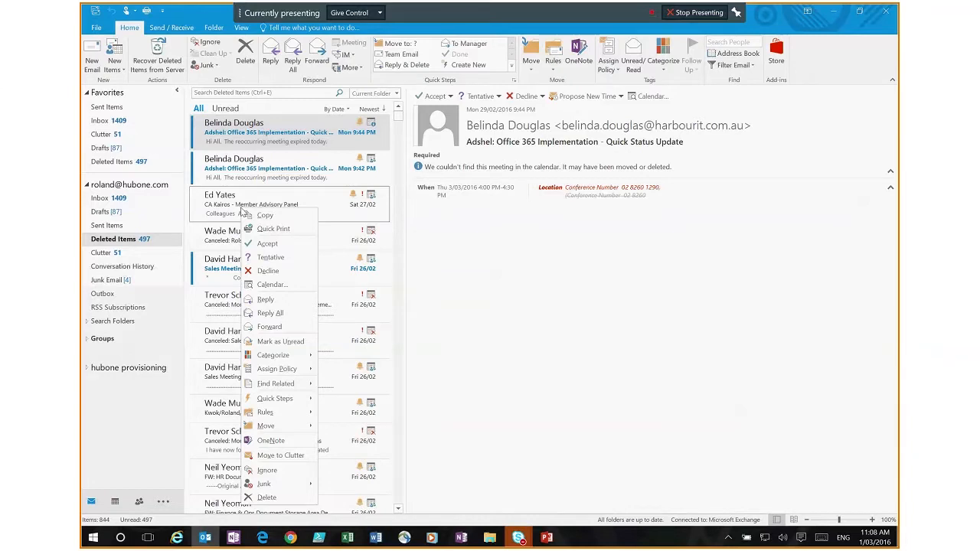
{"action": "left_click", "coordinate": [108, 198]}
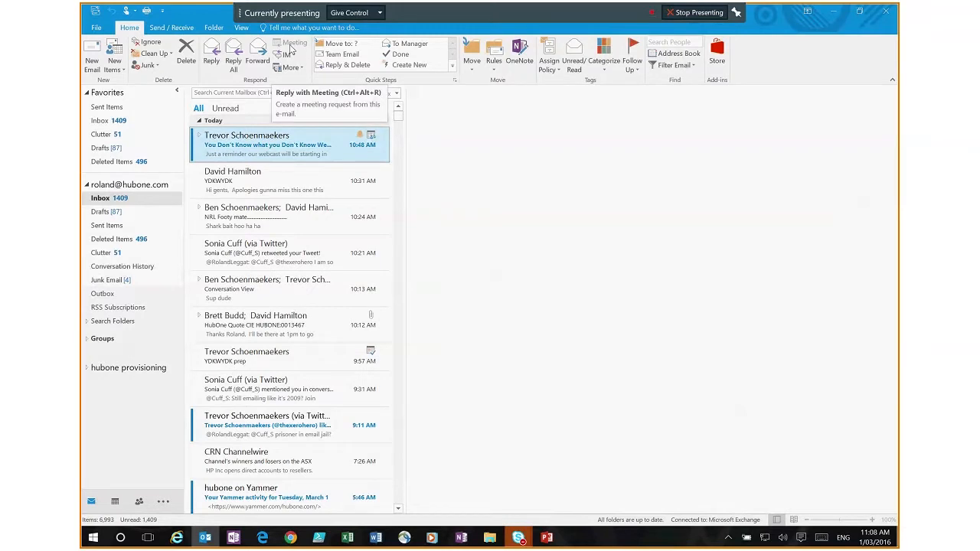
Step: Reply to the "YDKWYDK" email with a meeting request that includes a Skype meeting, and discard the request without saving changes
{"action": "left_click", "coordinate": [268, 188]}
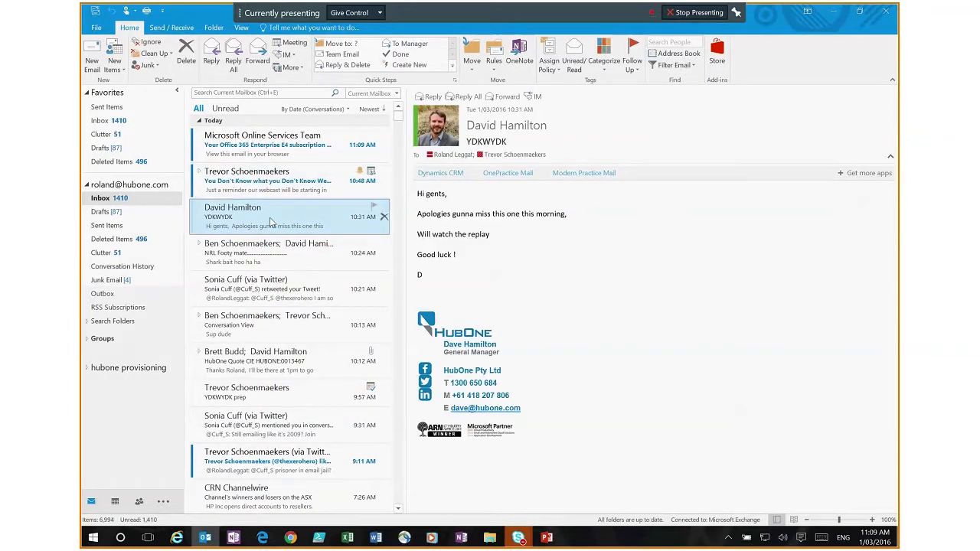
{"action": "left_click", "coordinate": [295, 44]}
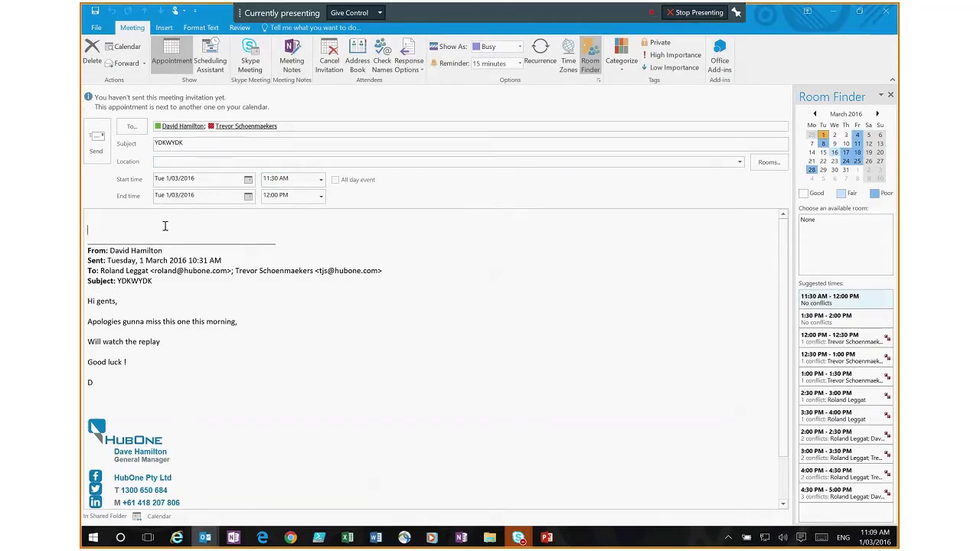
{"action": "left_click", "coordinate": [248, 59]}
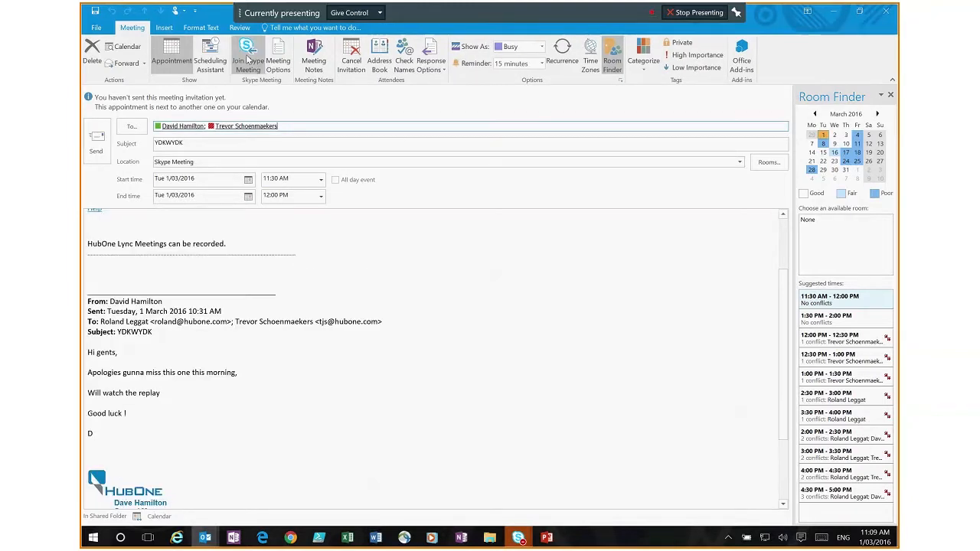
{"action": "scroll", "coordinate": [408, 245], "scroll_direction": "up", "scroll_amount": 1}
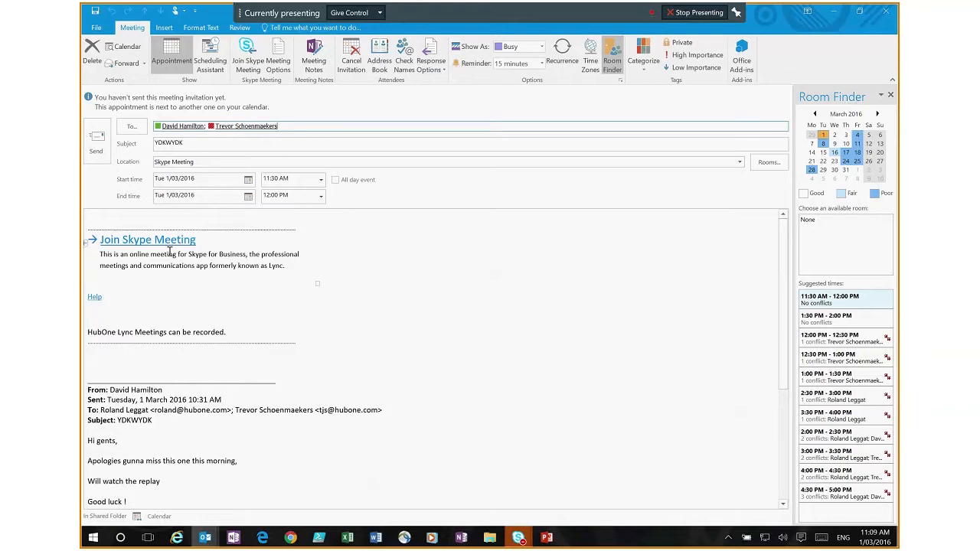
{"action": "left_click", "coordinate": [884, 12]}
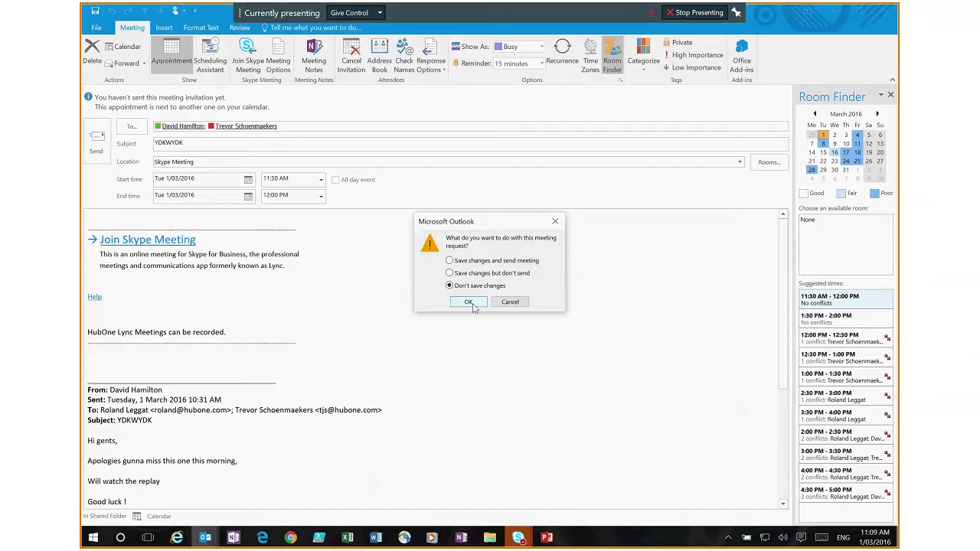
{"action": "left_click", "coordinate": [469, 303]}
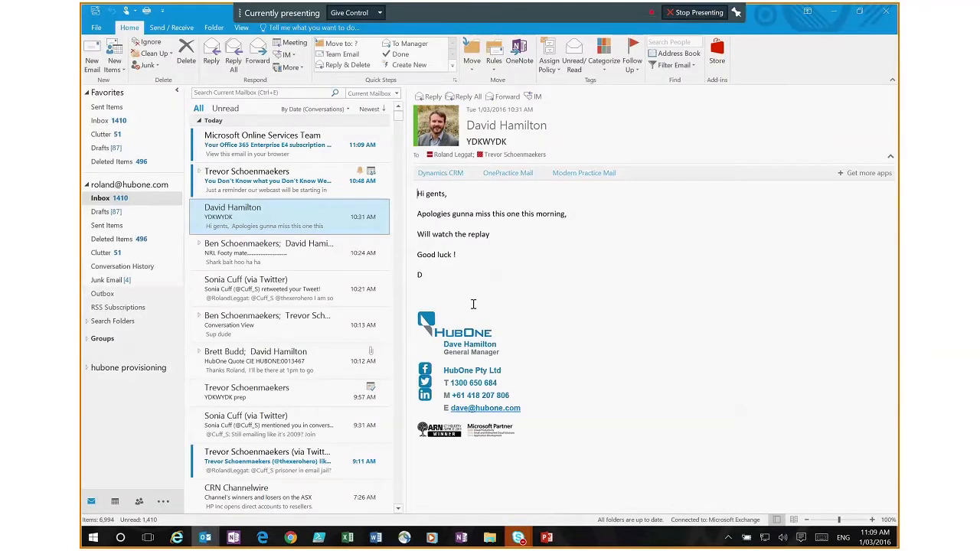
Step: View the expanded messages of the "NRL Footy mate" conversation once more and collapse the thread
{"action": "left_click", "coordinate": [239, 256]}
{"action": "left_click", "coordinate": [200, 244]}
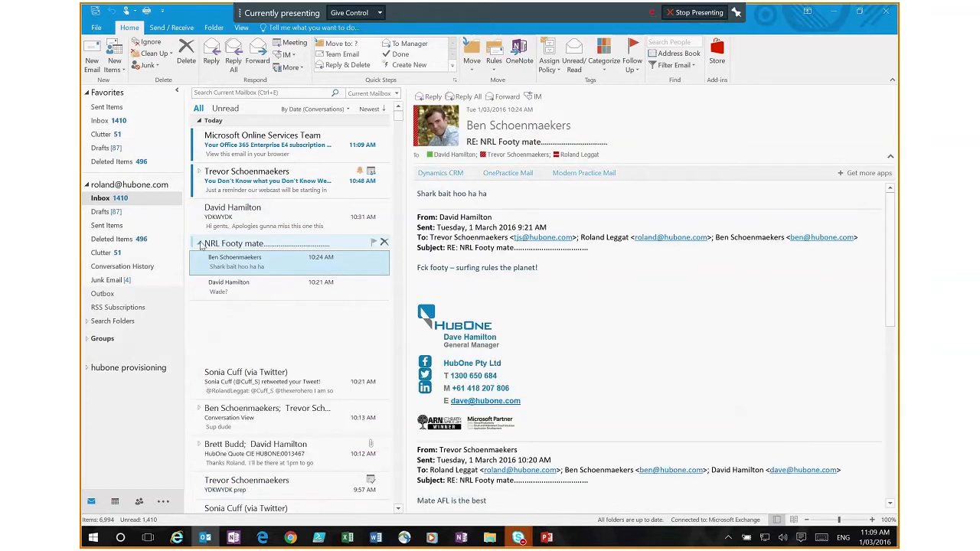
{"action": "left_click", "coordinate": [200, 244]}
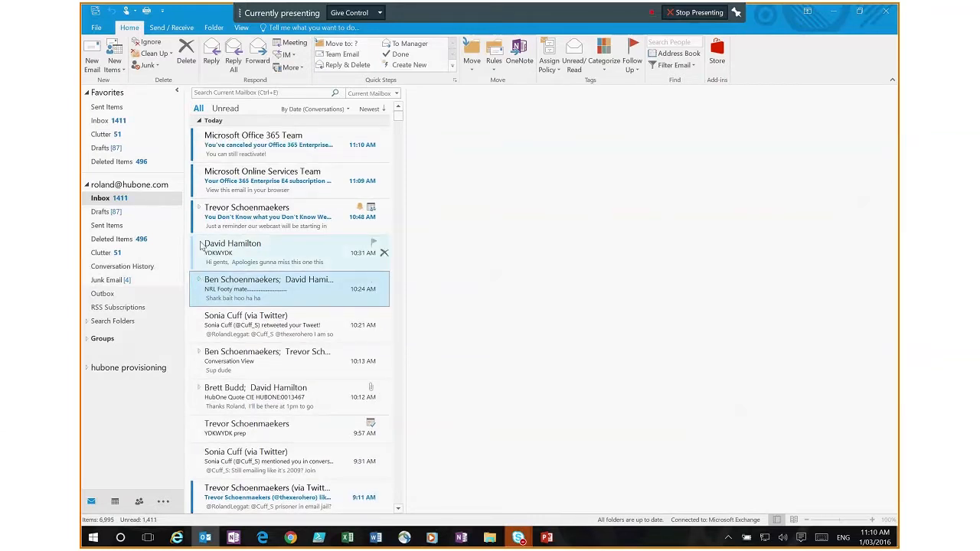
Step: Open a Reply All with IM chat for the "NRL Footy mate" conversation and minimise the chat window without sending anything
{"action": "left_click", "coordinate": [295, 56]}
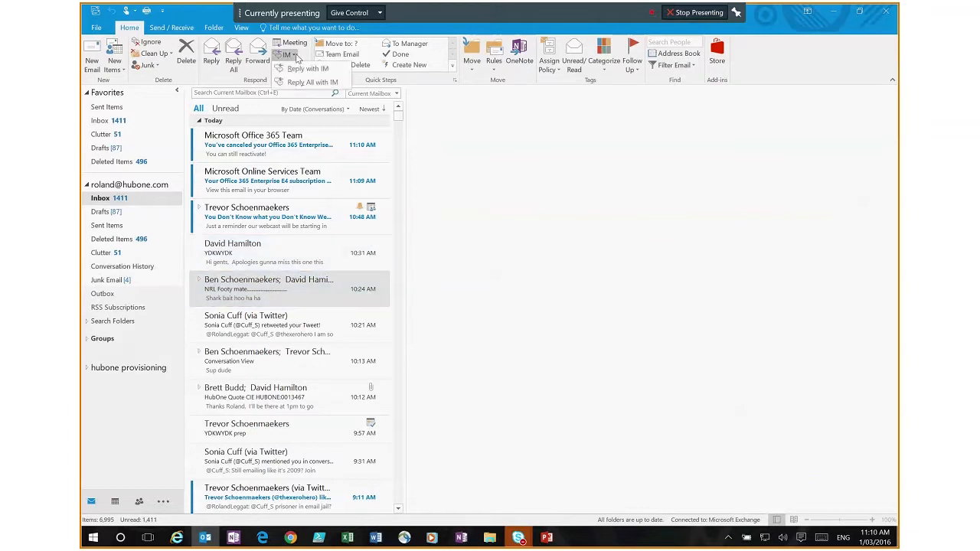
{"action": "left_click", "coordinate": [307, 82]}
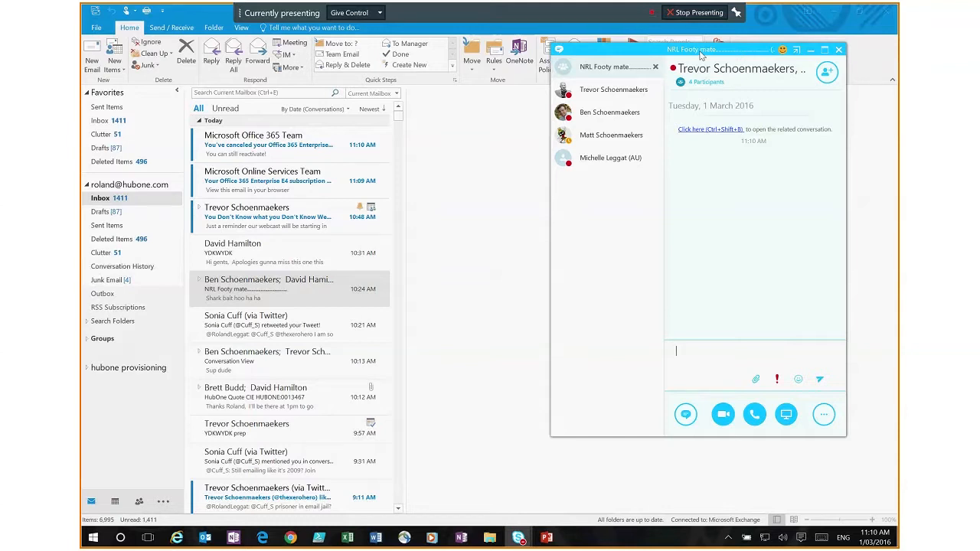
{"action": "left_click", "coordinate": [810, 51]}
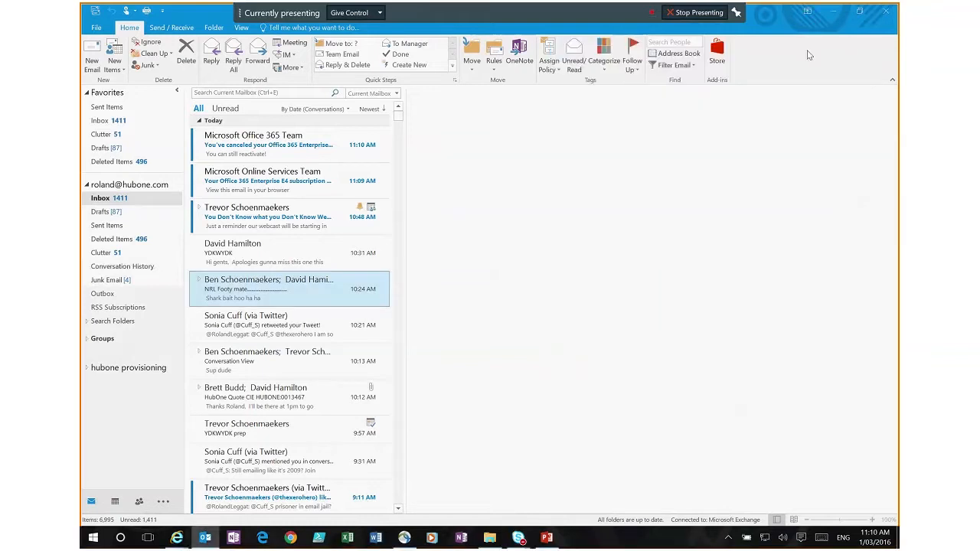
Step: View the additional response actions offered for the "NRL Footy mate" conversation, such as forwarding as an attachment or calling
{"action": "left_click", "coordinate": [300, 71]}
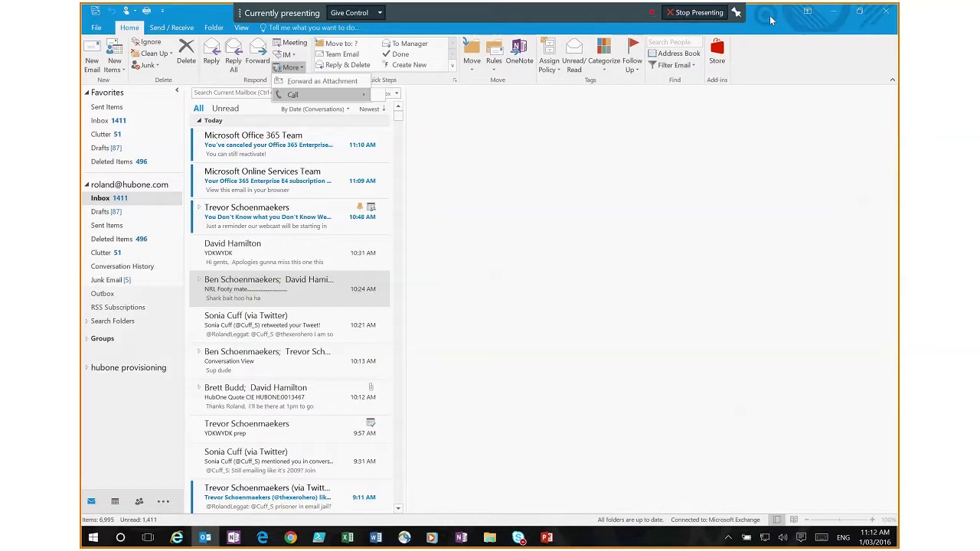
{"action": "left_click", "coordinate": [701, 13]}
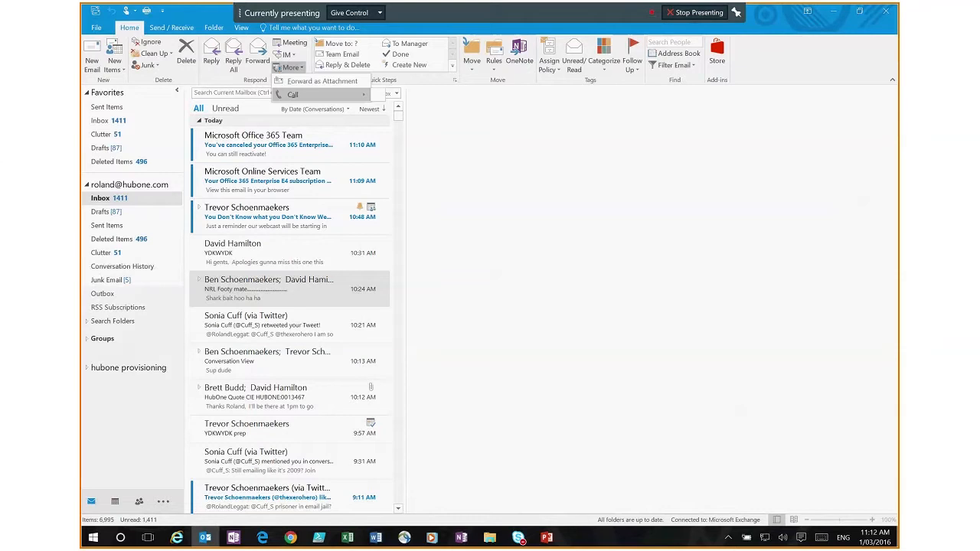
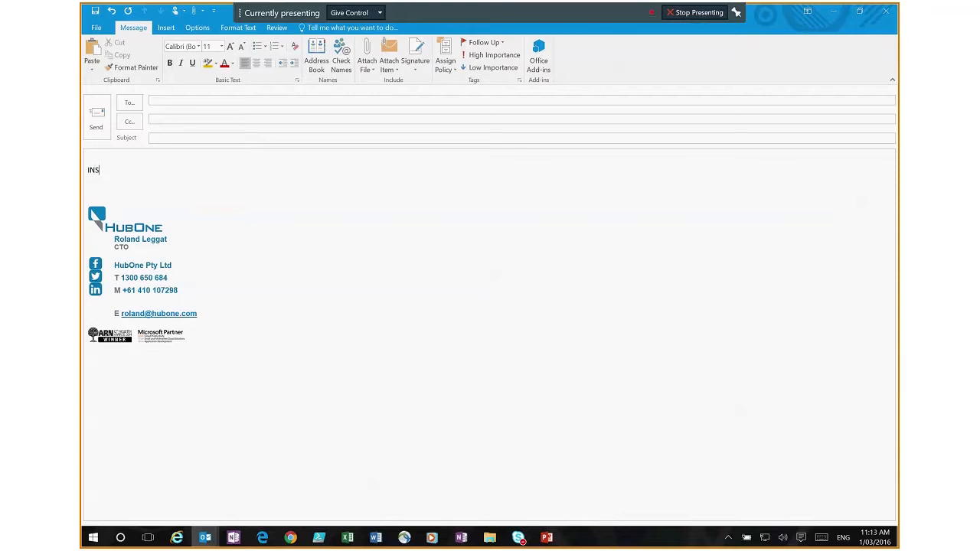
Step: Complete the new email's body as "INSERT THE Same message to different people" with "Blah blah blah" on the line below, correcting the typo in "to"
{"action": "type", "text": "THE Same message toi different people"}
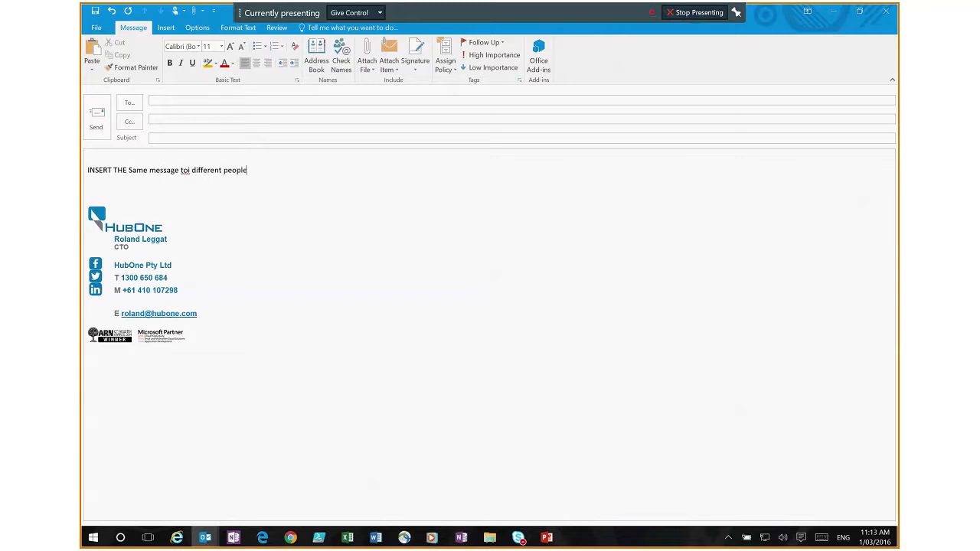
{"action": "key", "text": "Return"}
{"action": "type", "text": "Blah blah blah"}
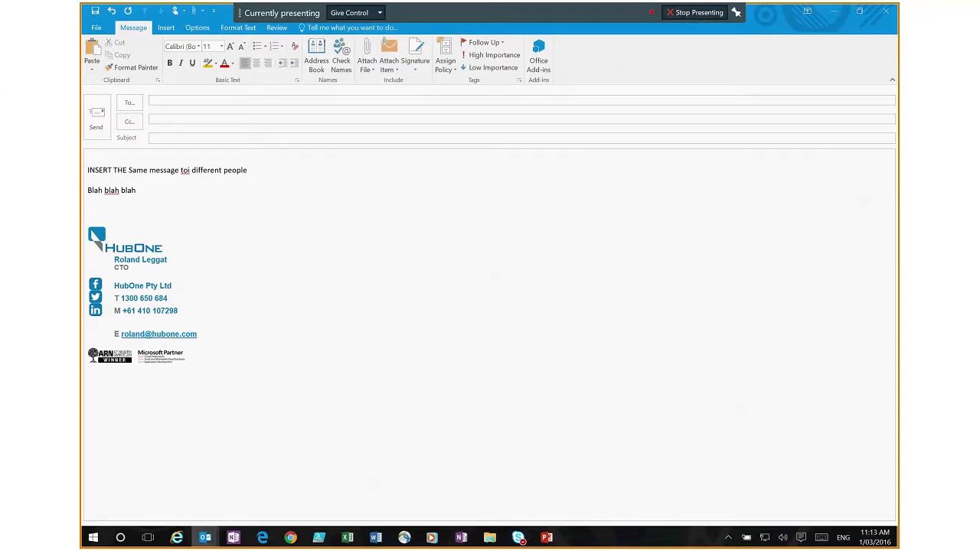
{"action": "key", "text": "Return"}
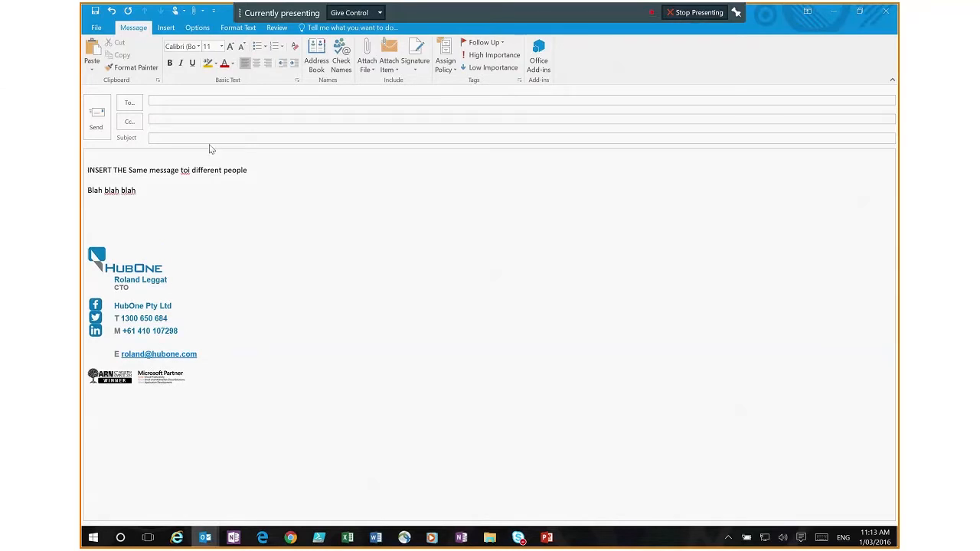
{"action": "left_click", "coordinate": [190, 170]}
{"action": "key", "text": "BackSpace"}
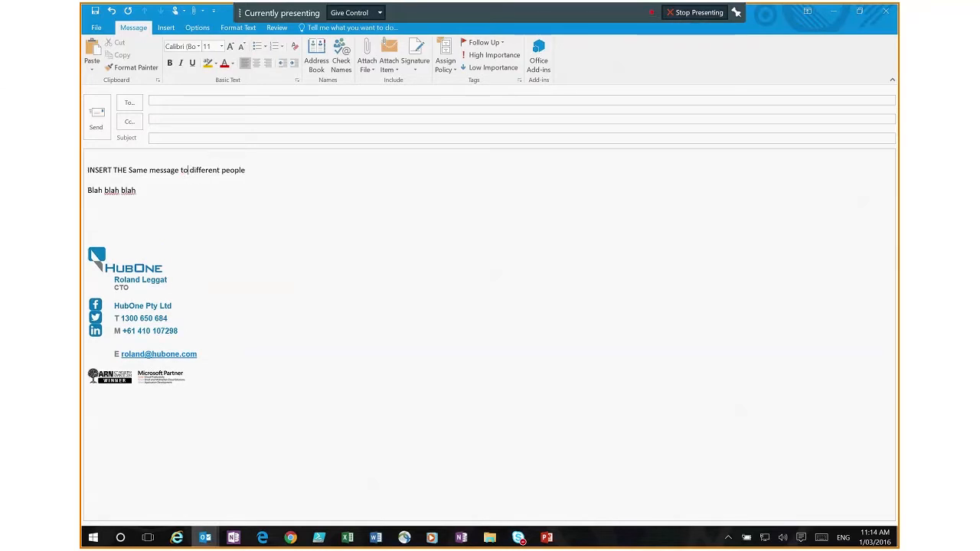
Step: Save the two typed lines as a Quick Part named INSERT in the General category, stored in NormalEmail.dotm
{"action": "left_click_drag", "start_coordinate": [87, 170], "coordinate": [154, 198]}
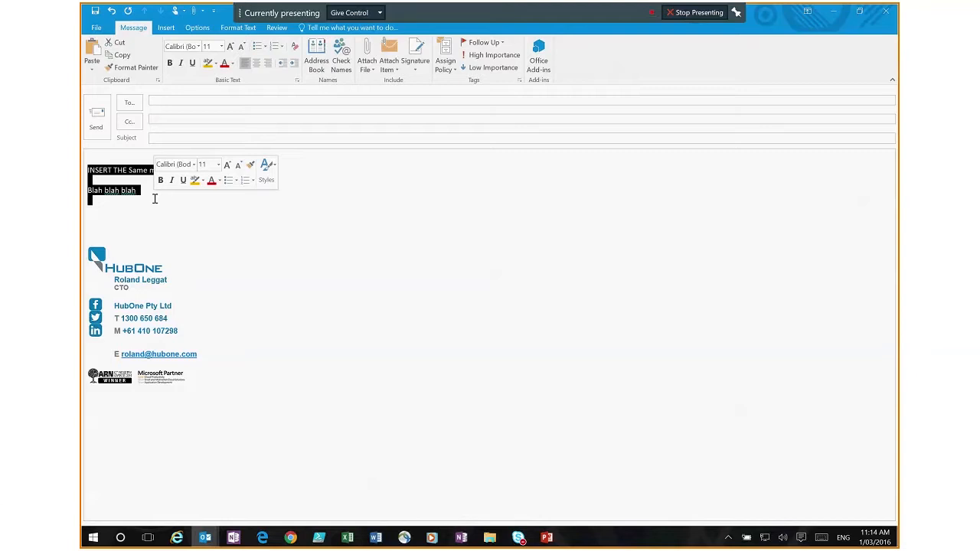
{"action": "left_click", "coordinate": [167, 27]}
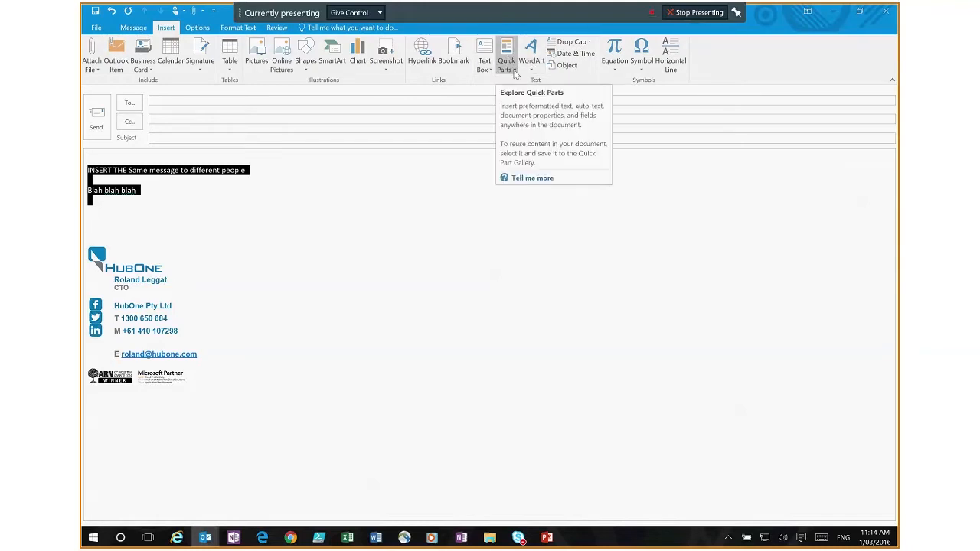
{"action": "left_click", "coordinate": [514, 73]}
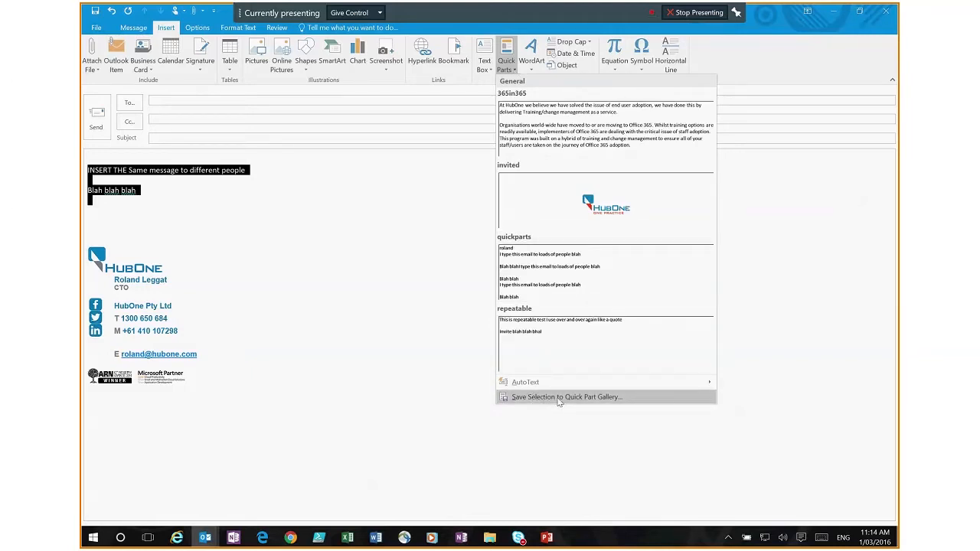
{"action": "left_click", "coordinate": [597, 398]}
{"action": "left_click", "coordinate": [488, 210]}
{"action": "key", "text": "BackSpace"}
{"action": "key", "text": "BackSpace"}
{"action": "key", "text": "BackSpace"}
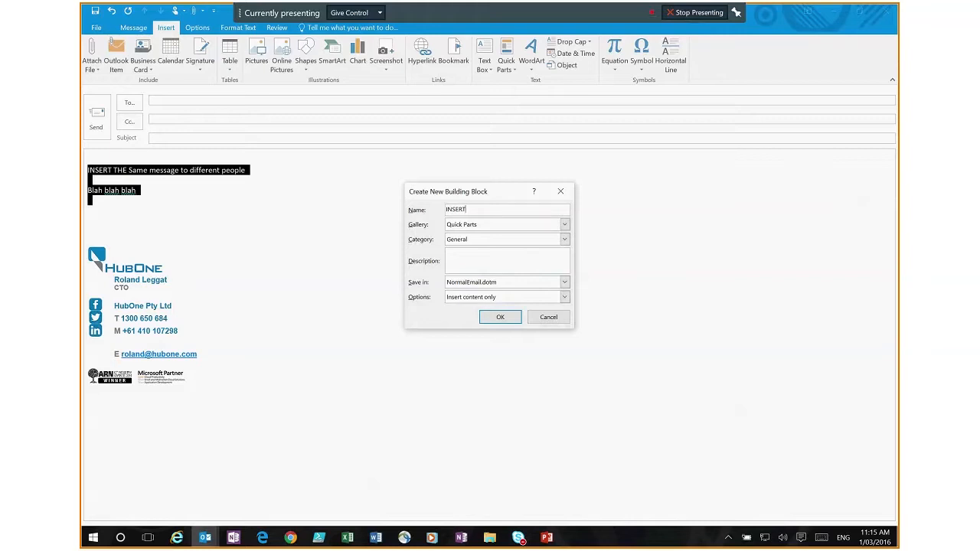
{"action": "left_click", "coordinate": [502, 317]}
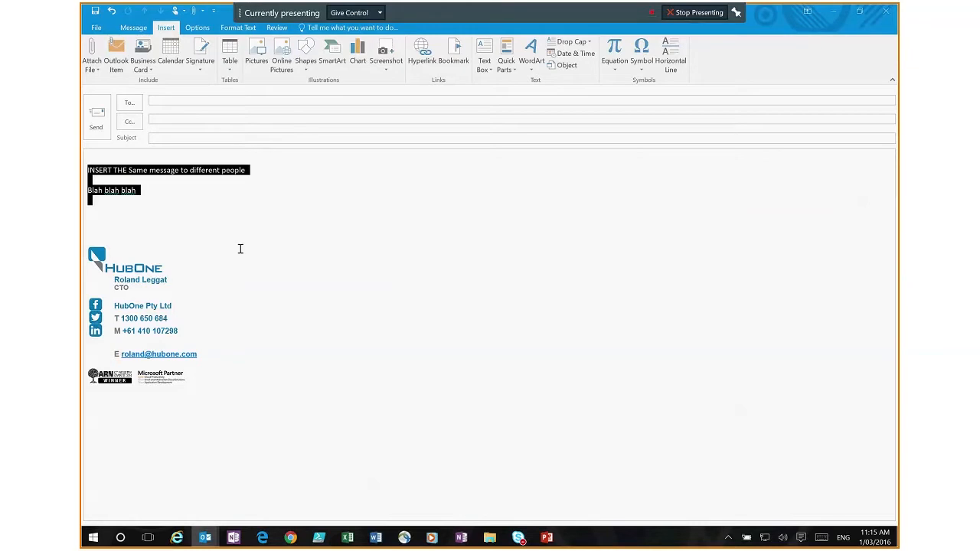
Step: Insert the INSERT Quick Part below the typed lines by entering "inse" and accepting the suggestion
{"action": "left_click", "coordinate": [114, 217]}
{"action": "type", "text": "inse"}
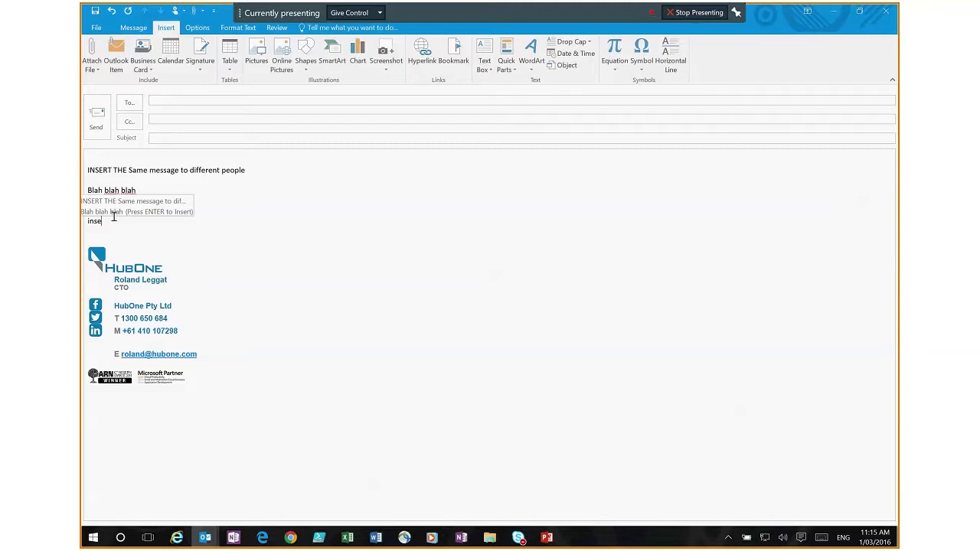
{"action": "key", "text": "Return"}
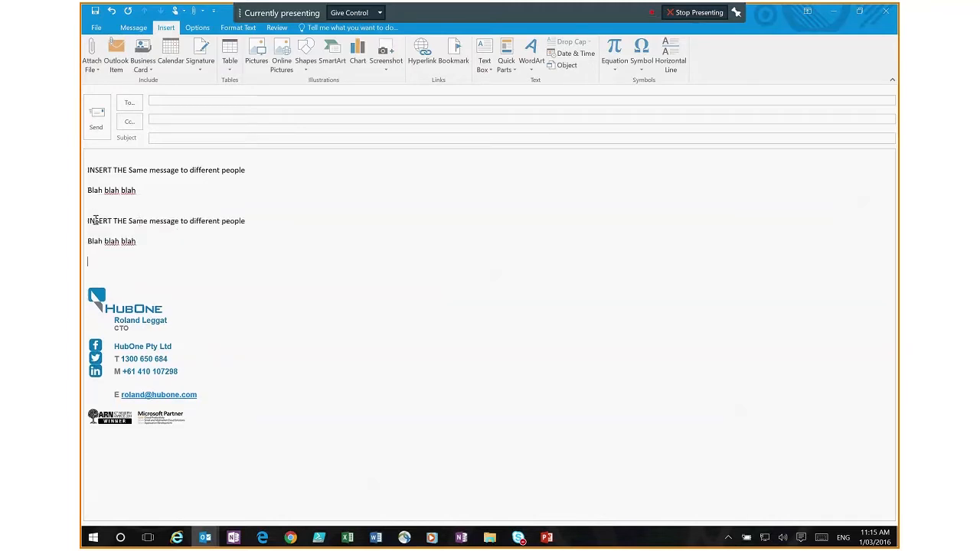
Step: Insert the quickparts entry on the empty line above the signature by entering "quick" and accepting the suggestion
{"action": "triple_click", "coordinate": [95, 220]}
{"action": "left_click", "coordinate": [99, 258]}
{"action": "type", "text": "quick"}
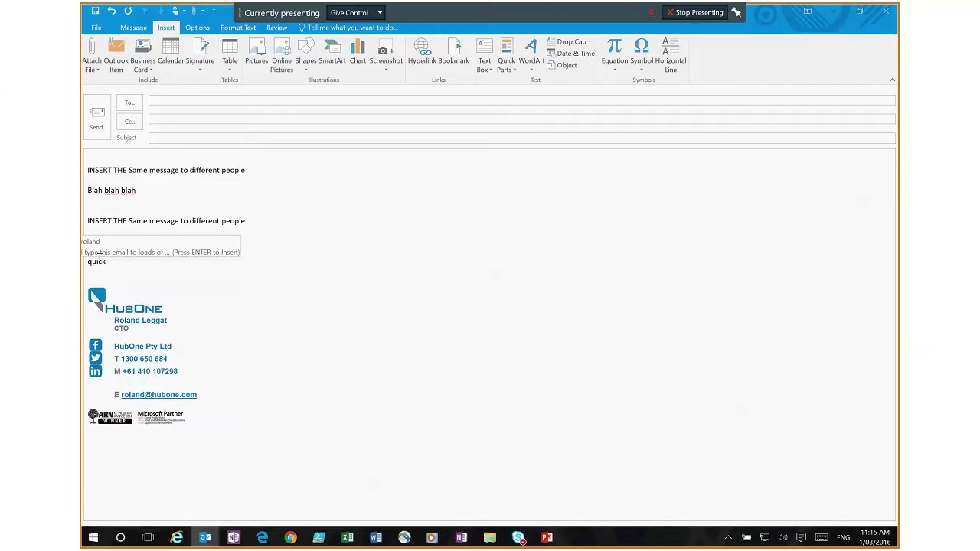
{"action": "key", "text": "Return"}
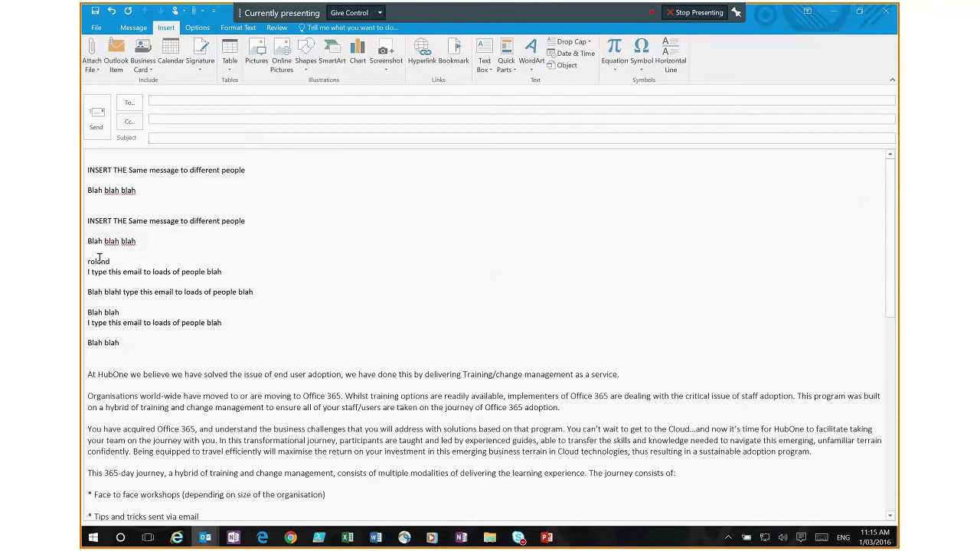
Step: Examine the full text inserted by the quickparts entry, from the repeated lines through the HubOne training pitch to its closing
{"action": "scroll", "coordinate": [99, 258], "scroll_direction": "down", "scroll_amount": 5}
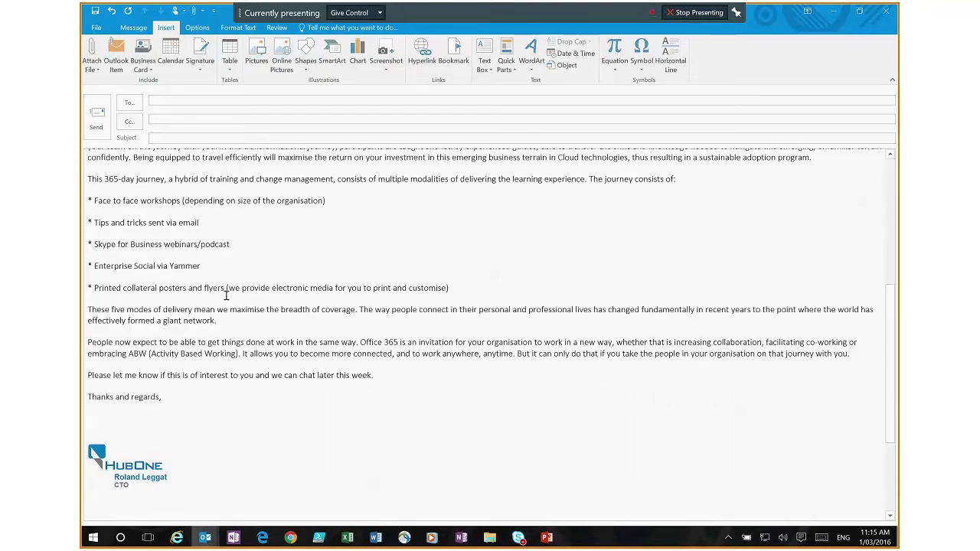
{"action": "scroll", "coordinate": [226, 295], "scroll_direction": "up", "scroll_amount": 1}
{"action": "scroll", "coordinate": [226, 296], "scroll_direction": "up", "scroll_amount": 3}
{"action": "left_click_drag", "start_coordinate": [98, 272], "coordinate": [470, 300]}
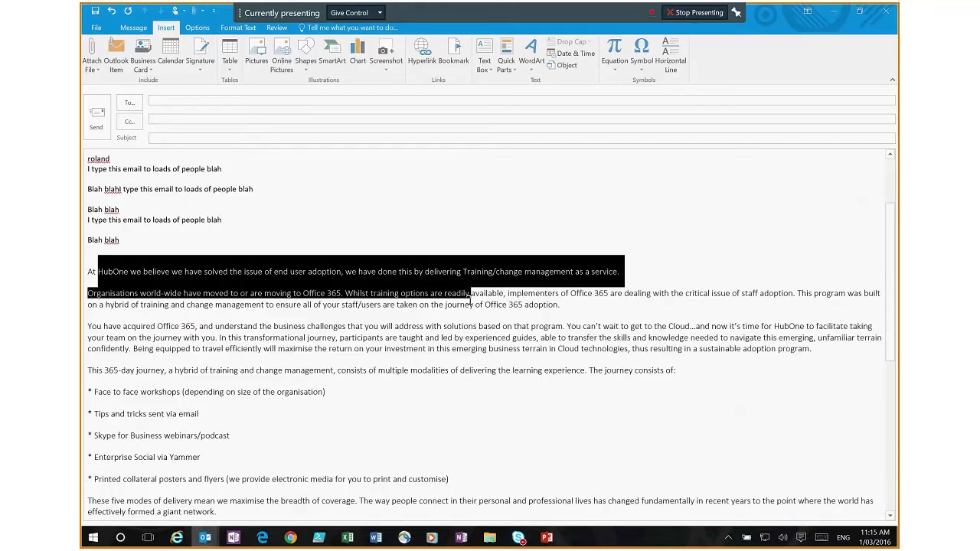
{"action": "left_click", "coordinate": [470, 299]}
{"action": "left_click_drag", "start_coordinate": [265, 294], "coordinate": [383, 370]}
{"action": "left_click", "coordinate": [324, 326]}
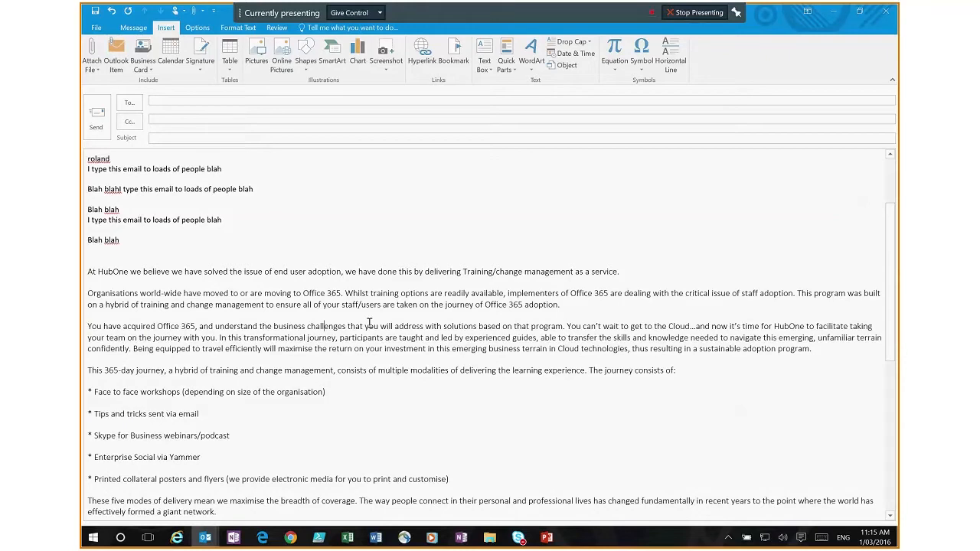
{"action": "scroll", "coordinate": [369, 323], "scroll_direction": "down", "scroll_amount": 3}
{"action": "scroll", "coordinate": [367, 324], "scroll_direction": "down", "scroll_amount": 5}
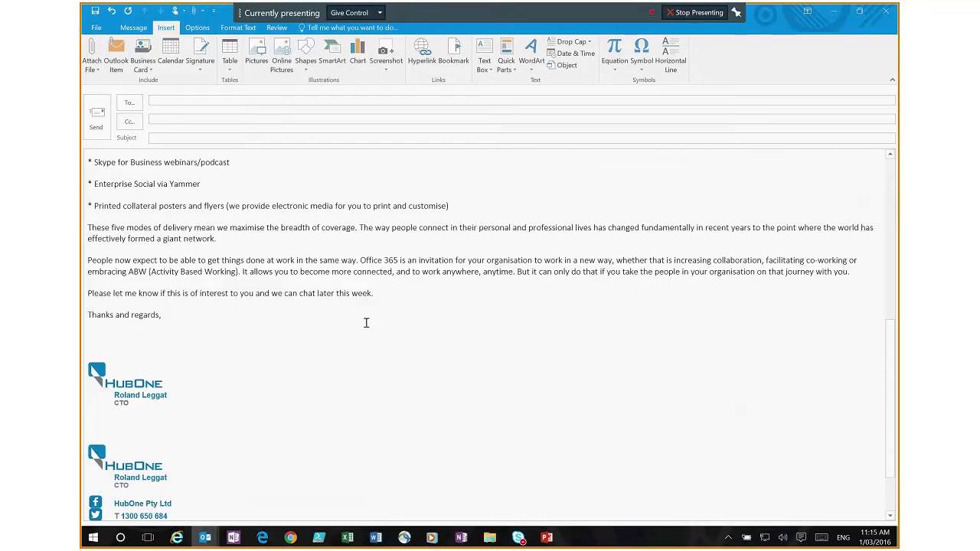
{"action": "scroll", "coordinate": [366, 323], "scroll_direction": "up", "scroll_amount": 2}
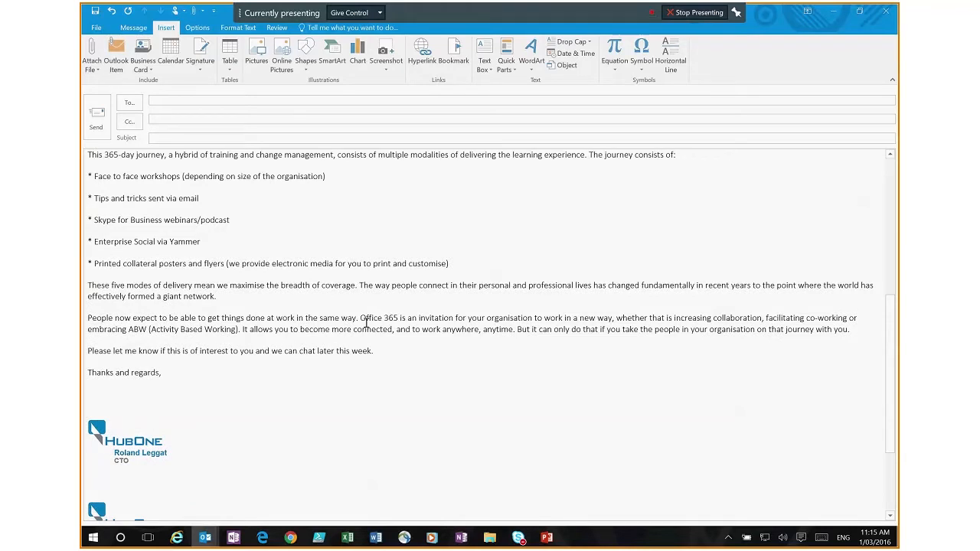
{"action": "scroll", "coordinate": [366, 323], "scroll_direction": "up", "scroll_amount": 3}
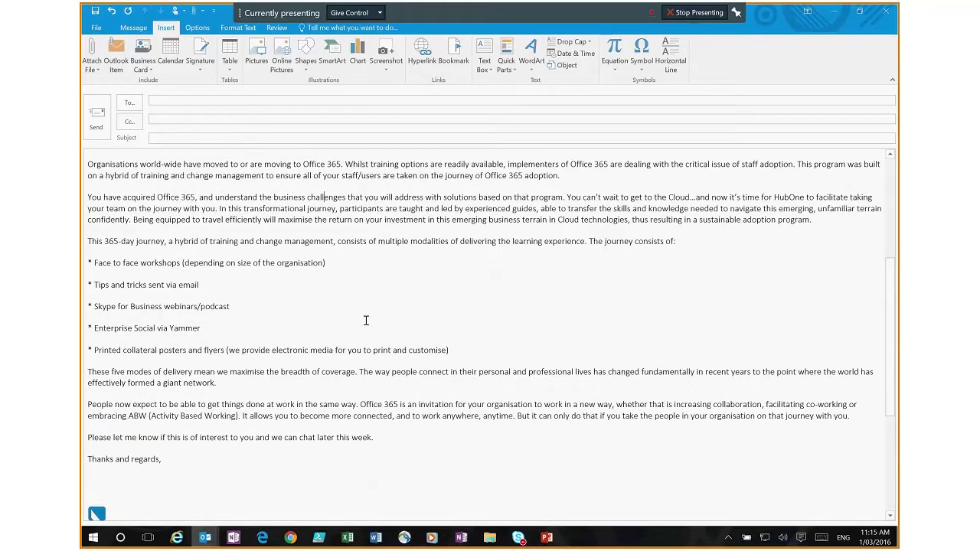
{"action": "scroll", "coordinate": [365, 320], "scroll_direction": "up", "scroll_amount": 8}
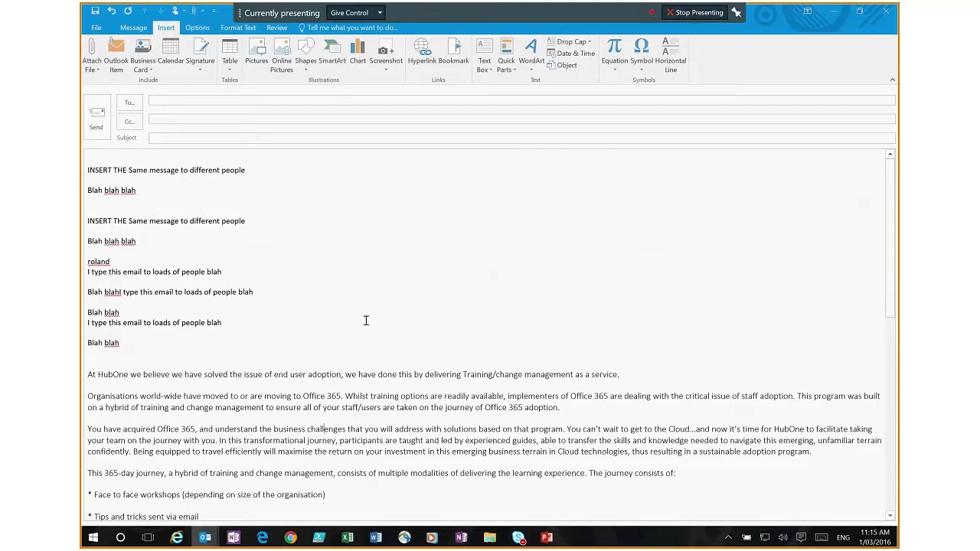
{"action": "scroll", "coordinate": [366, 320], "scroll_direction": "down", "scroll_amount": 8}
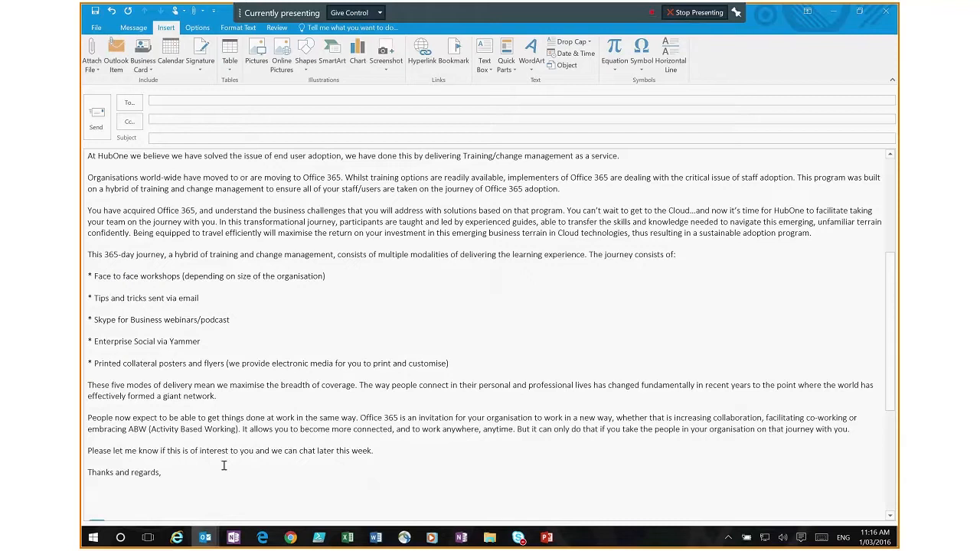
Step: Insert the INSERT and invited Quick Parts from the gallery below "Thanks and regards," and review the inserted content
{"action": "left_click", "coordinate": [138, 483]}
{"action": "left_click", "coordinate": [512, 71]}
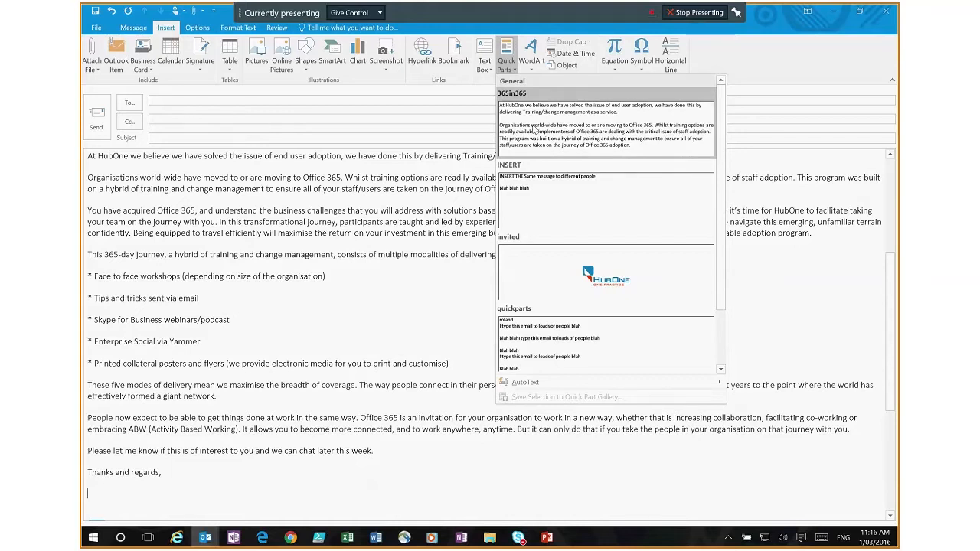
{"action": "key", "text": "Escape"}
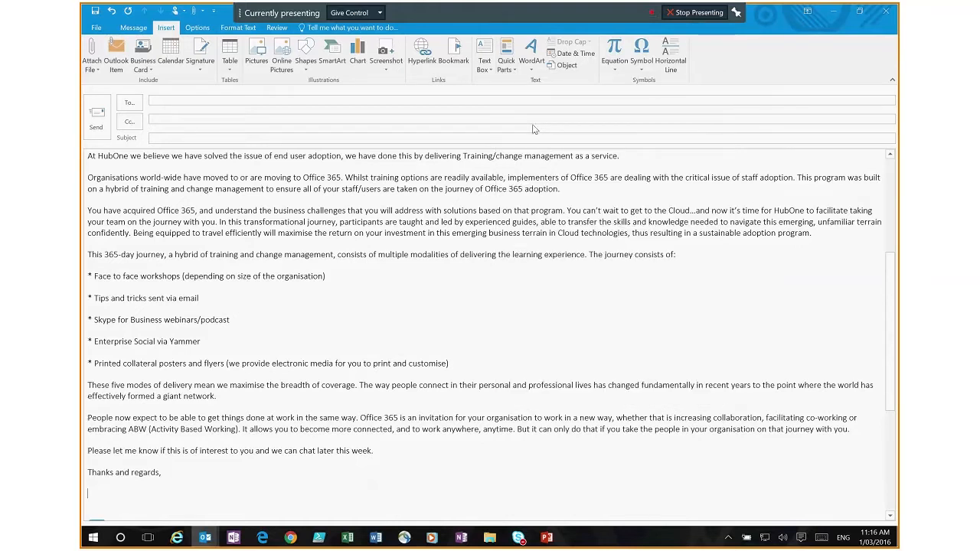
{"action": "scroll", "coordinate": [515, 179], "scroll_direction": "down", "scroll_amount": 5}
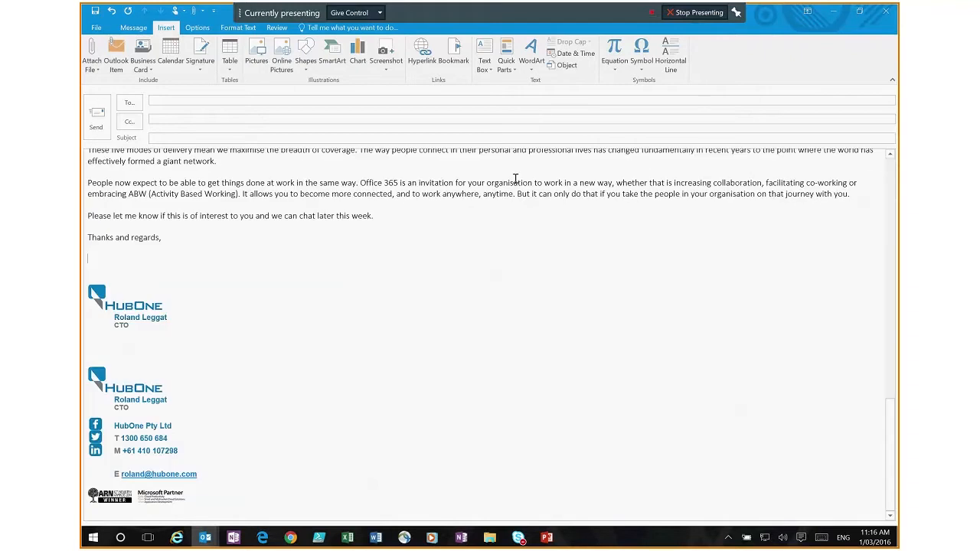
{"action": "scroll", "coordinate": [515, 179], "scroll_direction": "up", "scroll_amount": 1}
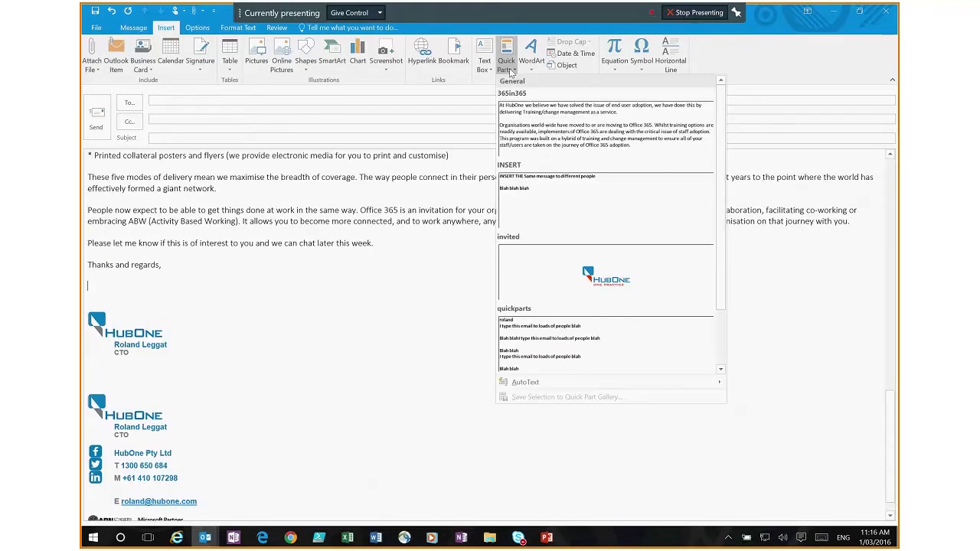
{"action": "left_click", "coordinate": [526, 205]}
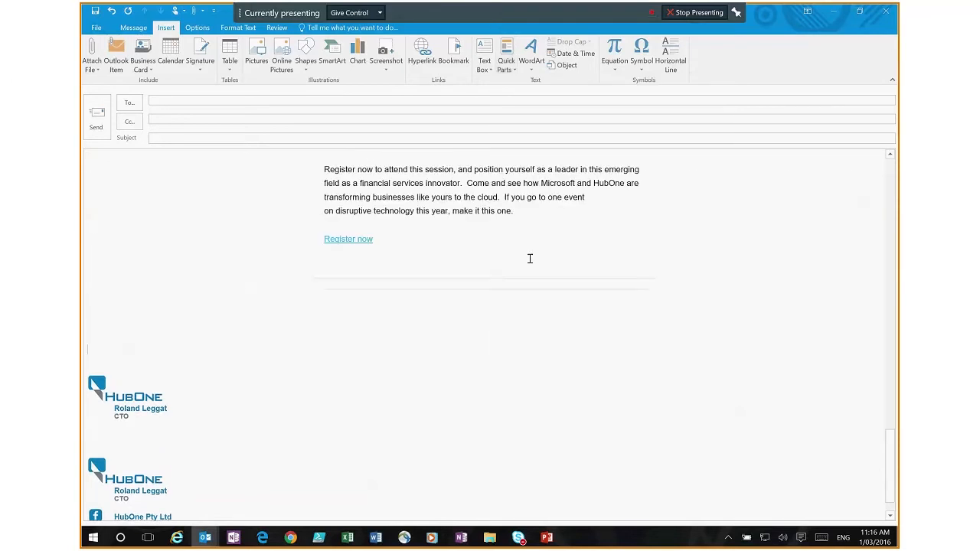
{"action": "scroll", "coordinate": [529, 259], "scroll_direction": "down", "scroll_amount": 3}
{"action": "scroll", "coordinate": [532, 252], "scroll_direction": "up", "scroll_amount": 6}
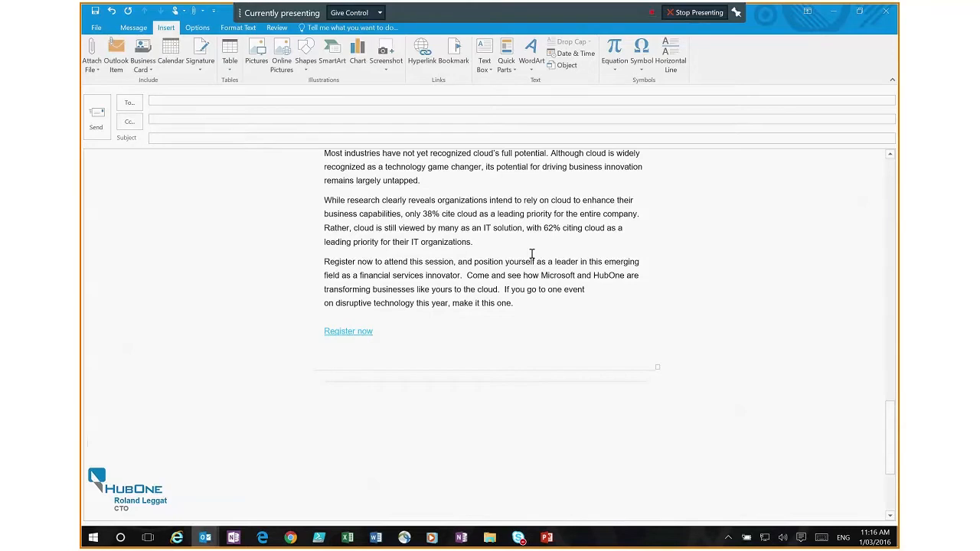
{"action": "scroll", "coordinate": [532, 254], "scroll_direction": "up", "scroll_amount": 6}
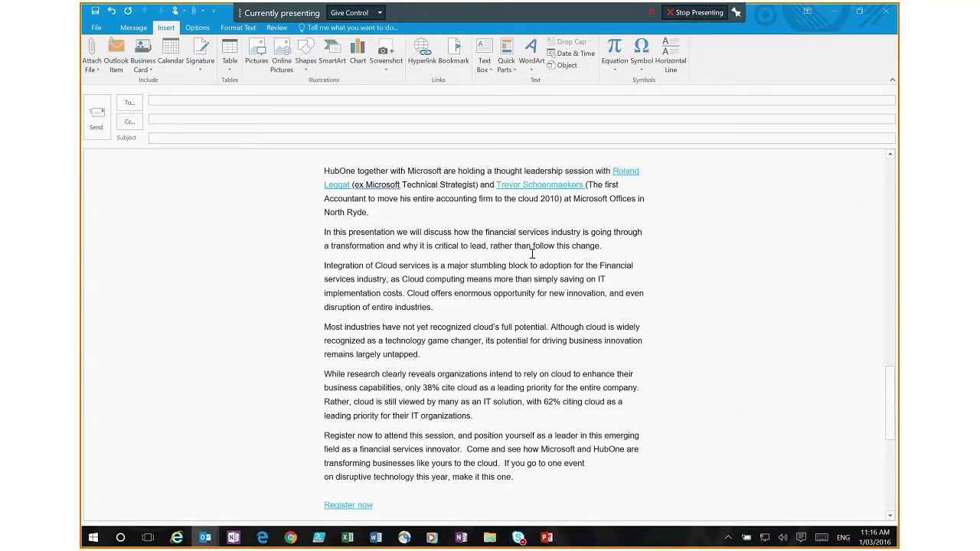
{"action": "scroll", "coordinate": [532, 254], "scroll_direction": "up", "scroll_amount": 7}
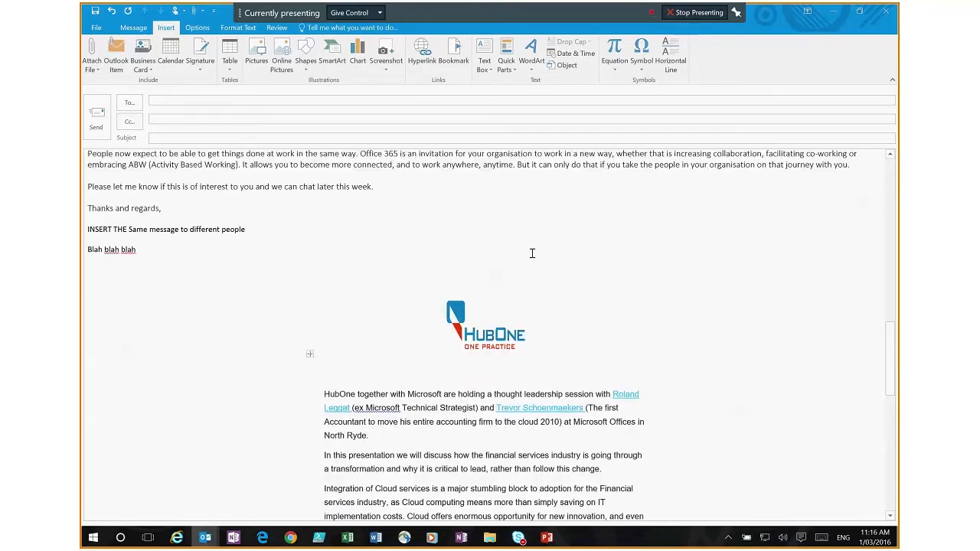
Step: Review the composed message once more from its start, and close it without saving the changes
{"action": "scroll", "coordinate": [532, 252], "scroll_direction": "up", "scroll_amount": 4}
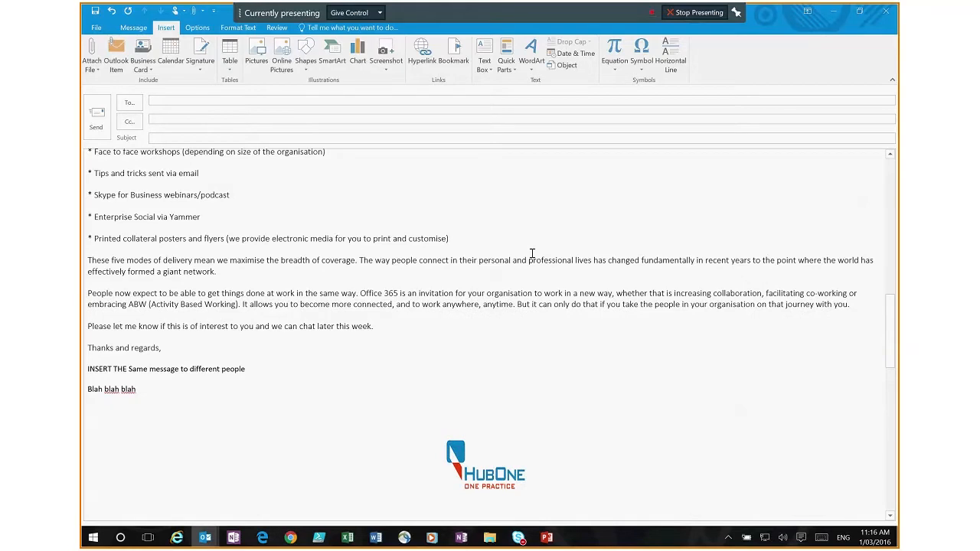
{"action": "left_click", "coordinate": [890, 175]}
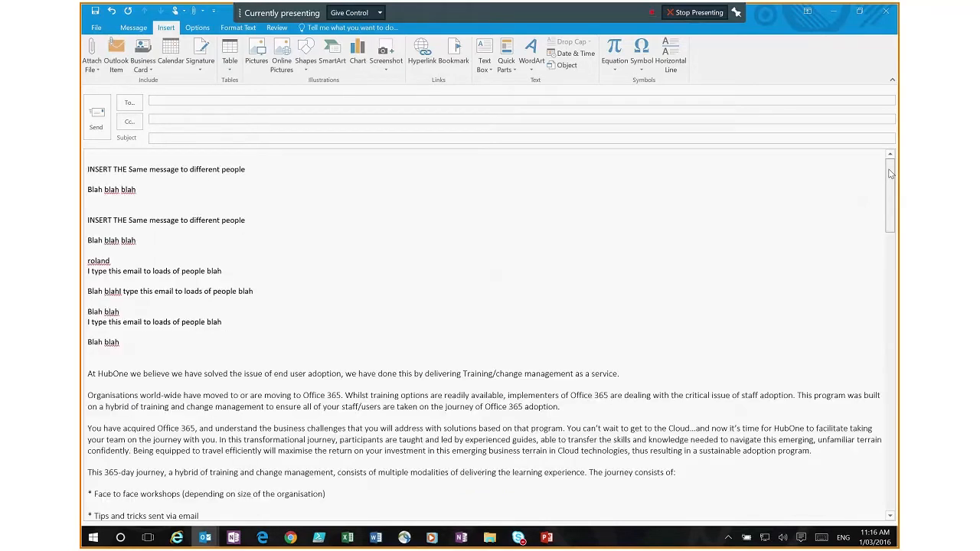
{"action": "left_click_drag", "start_coordinate": [890, 175], "coordinate": [890, 373]}
{"action": "key", "text": "Escape"}
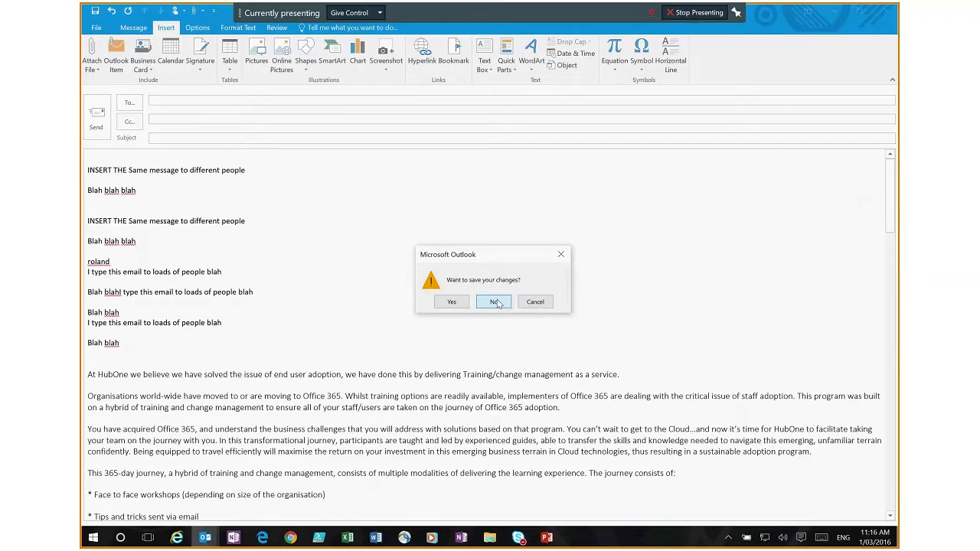
{"action": "left_click", "coordinate": [495, 302]}
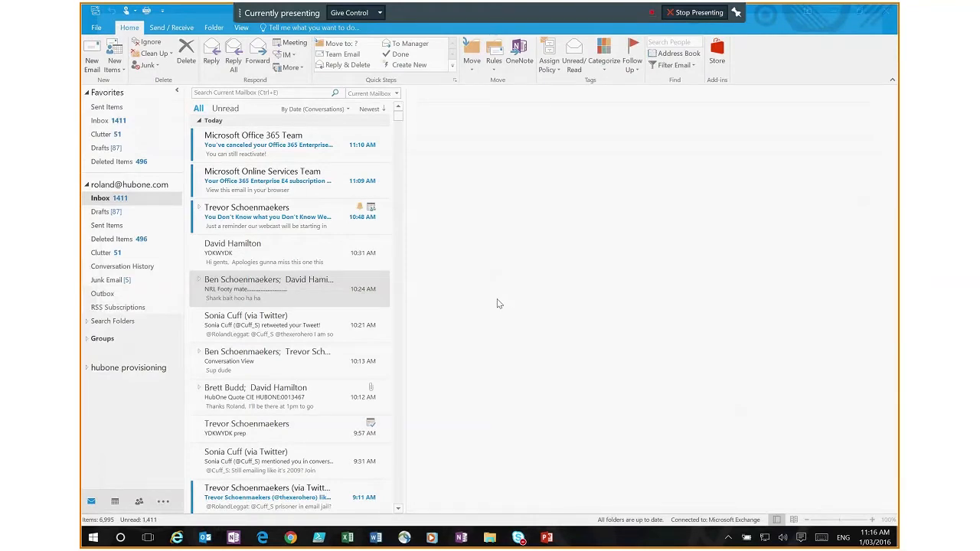
Step: Permanently delete the CRN Channelwire newsletter from the Inbox, check the Deleted Items folder for it, and return to the Inbox
{"action": "left_click", "coordinate": [404, 438]}
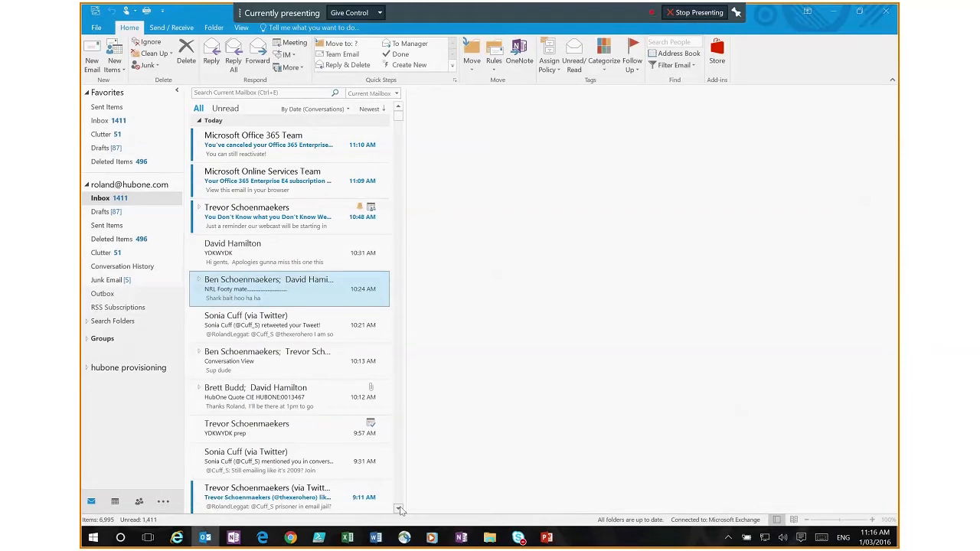
{"action": "left_click", "coordinate": [399, 509]}
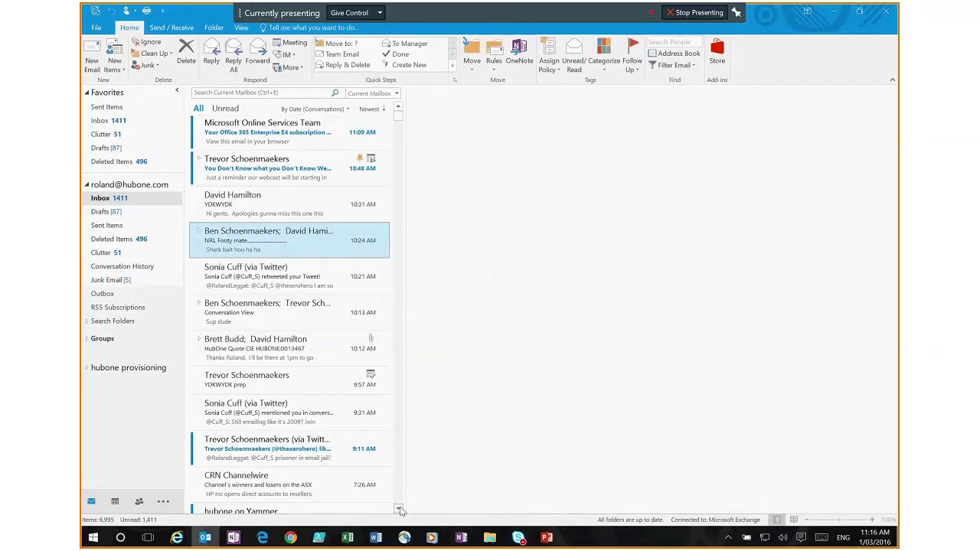
{"action": "scroll", "coordinate": [399, 510], "scroll_direction": "down", "scroll_amount": 2}
{"action": "left_click", "coordinate": [258, 342]}
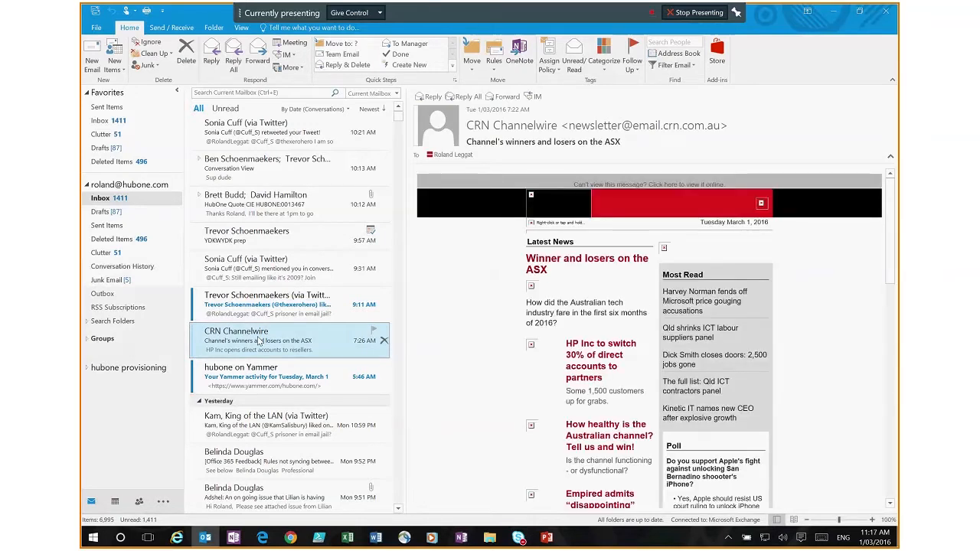
{"action": "key", "text": "shift+Delete"}
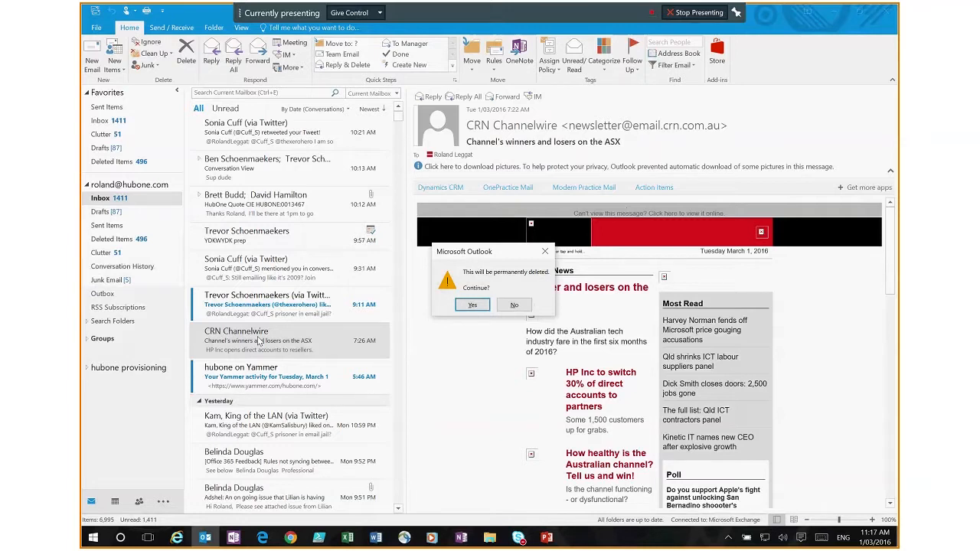
{"action": "left_click", "coordinate": [471, 305]}
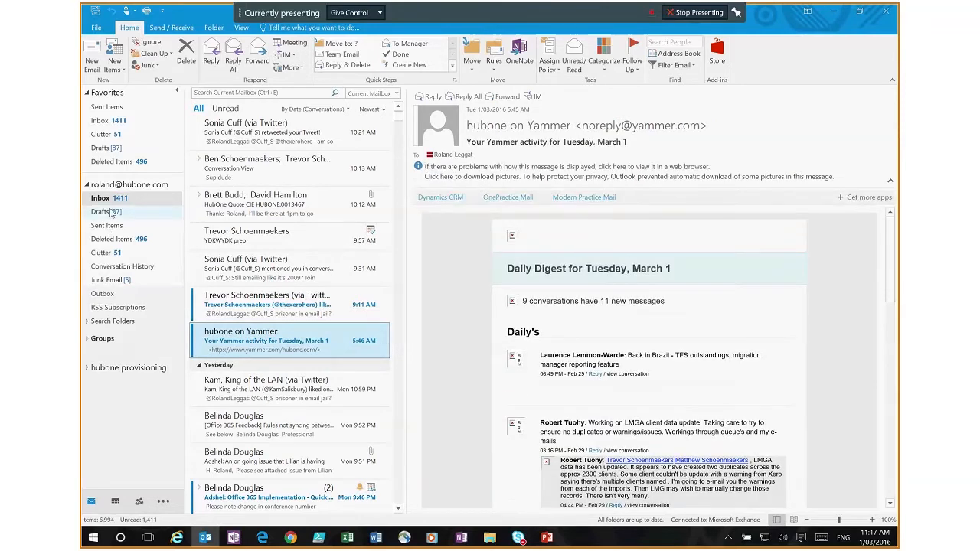
{"action": "left_click", "coordinate": [114, 239]}
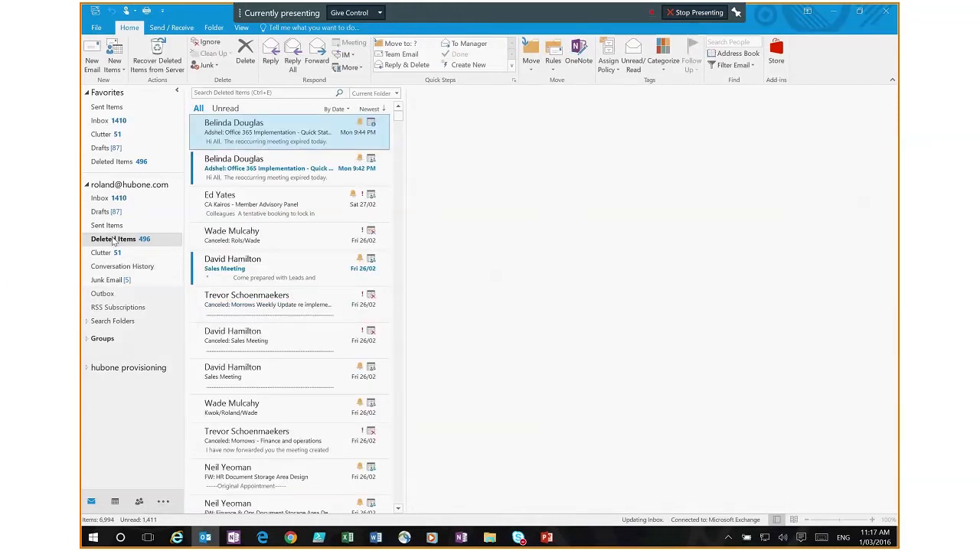
{"action": "left_click", "coordinate": [103, 199]}
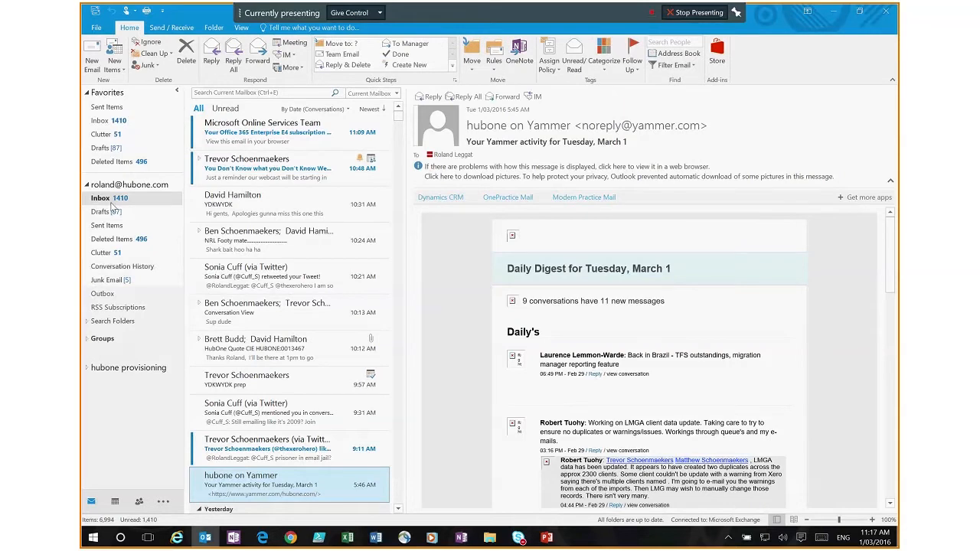
Step: Request permanent deletion of the selected hubone on Yammer digest, and decline the confirmation
{"action": "scroll", "coordinate": [272, 252], "scroll_direction": "down", "scroll_amount": 5}
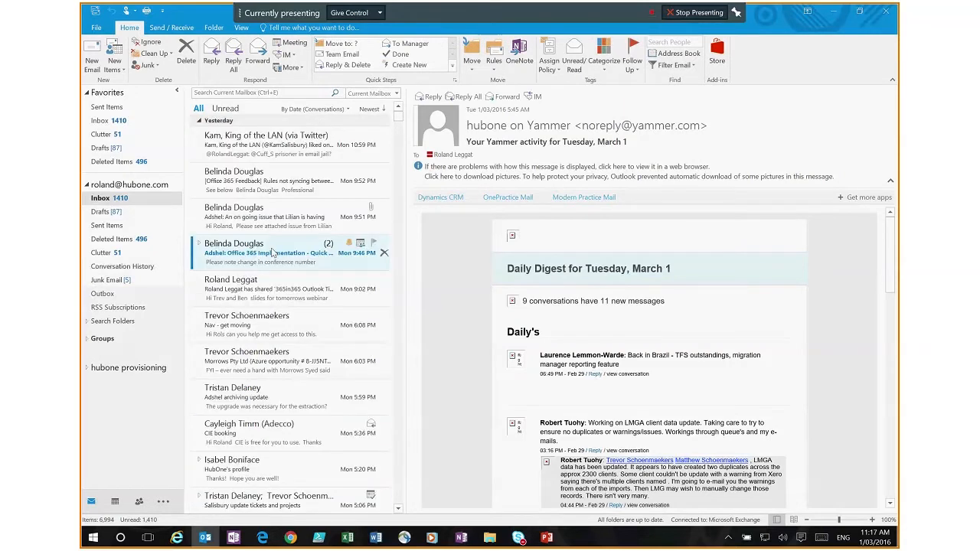
{"action": "scroll", "coordinate": [272, 253], "scroll_direction": "up", "scroll_amount": 4}
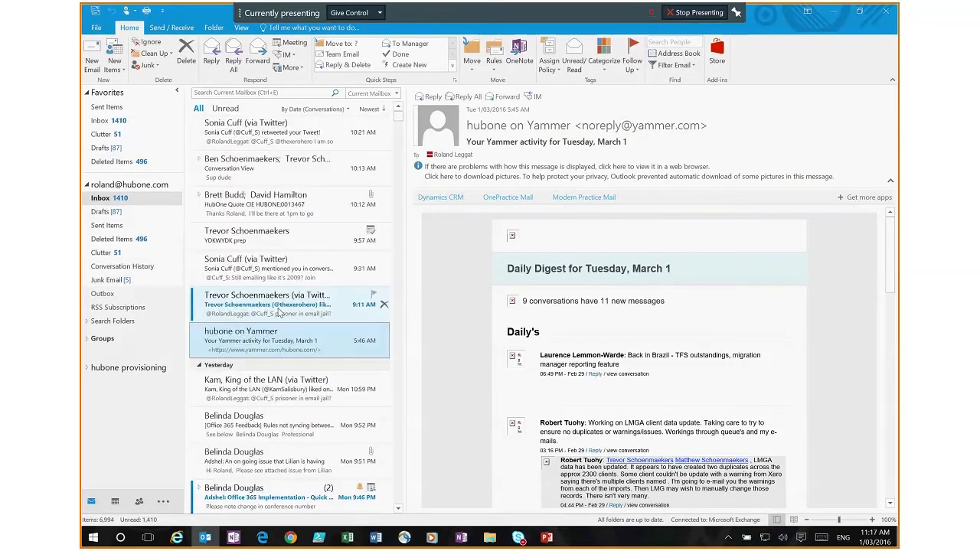
{"action": "key", "text": "shift+Delete"}
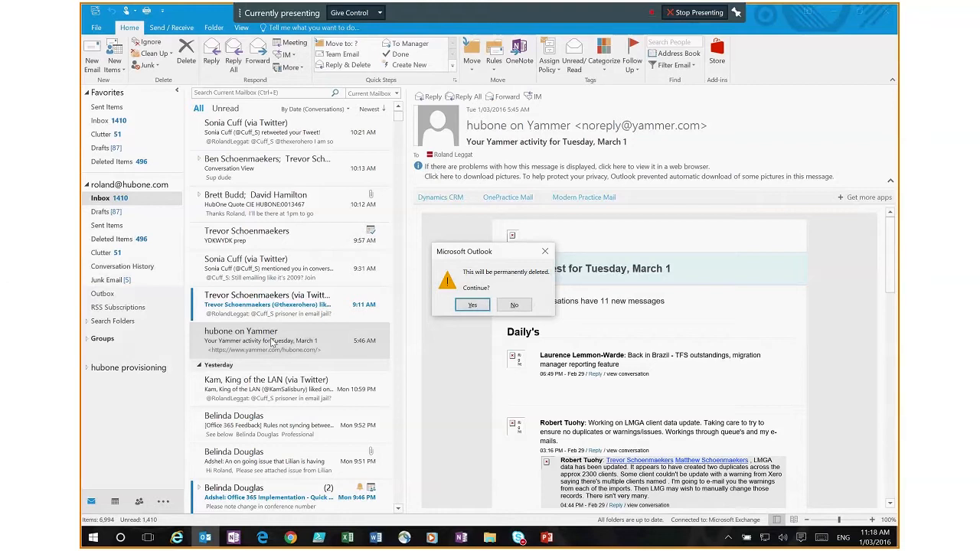
{"action": "left_click", "coordinate": [514, 305]}
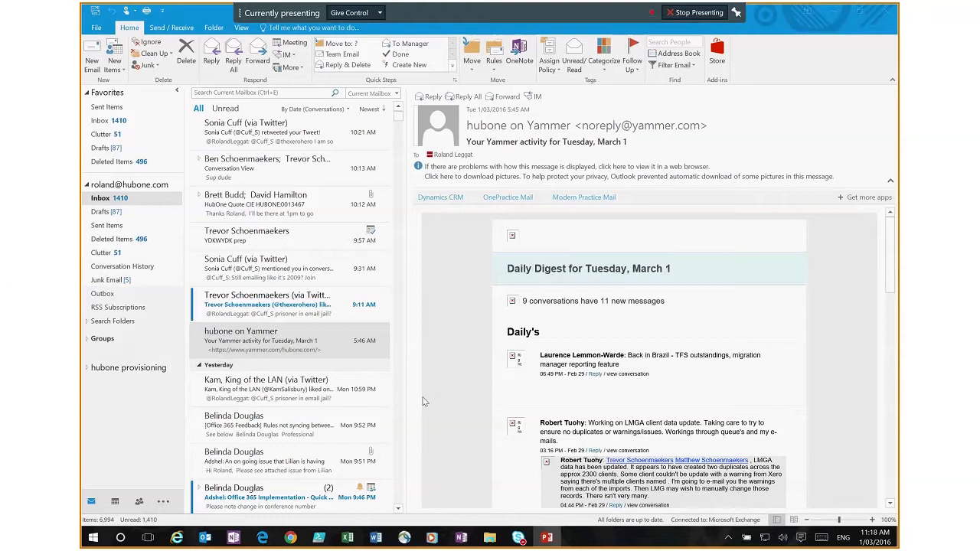
Step: Start moving the "NRL Footy mate" conversation to a folder, and create a new mail folder named NRL under Clutter
{"action": "left_click", "coordinate": [297, 243]}
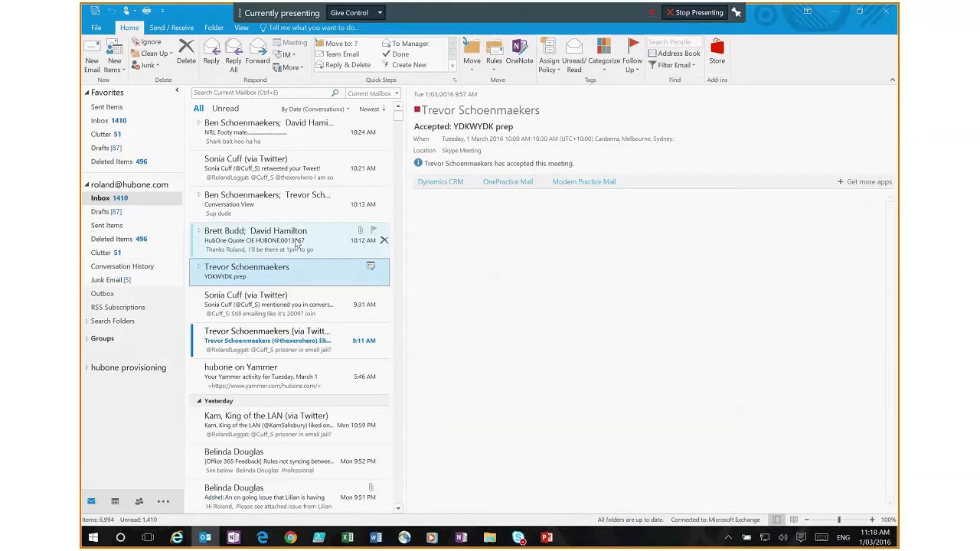
{"action": "scroll", "coordinate": [297, 242], "scroll_direction": "up", "scroll_amount": 2}
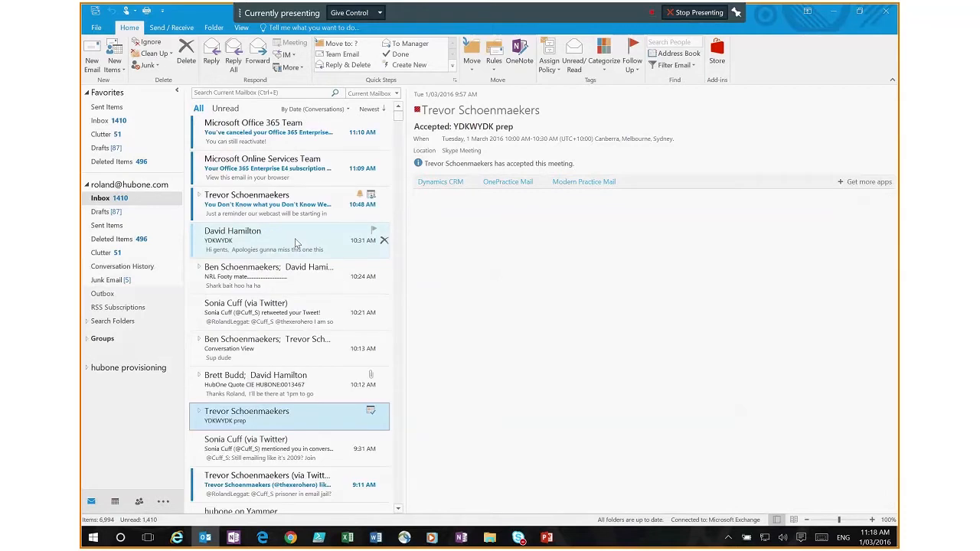
{"action": "left_click", "coordinate": [264, 276]}
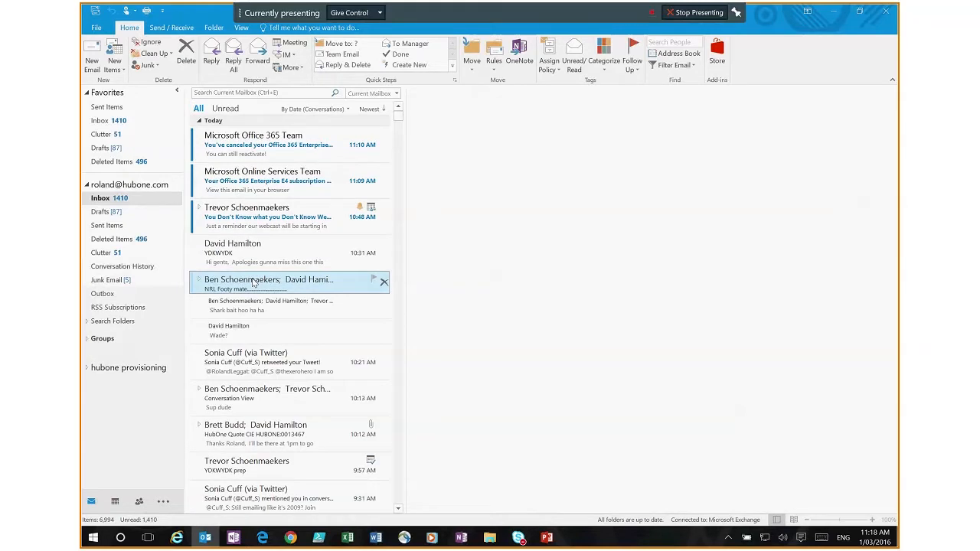
{"action": "key", "text": "ctrl+shift+v"}
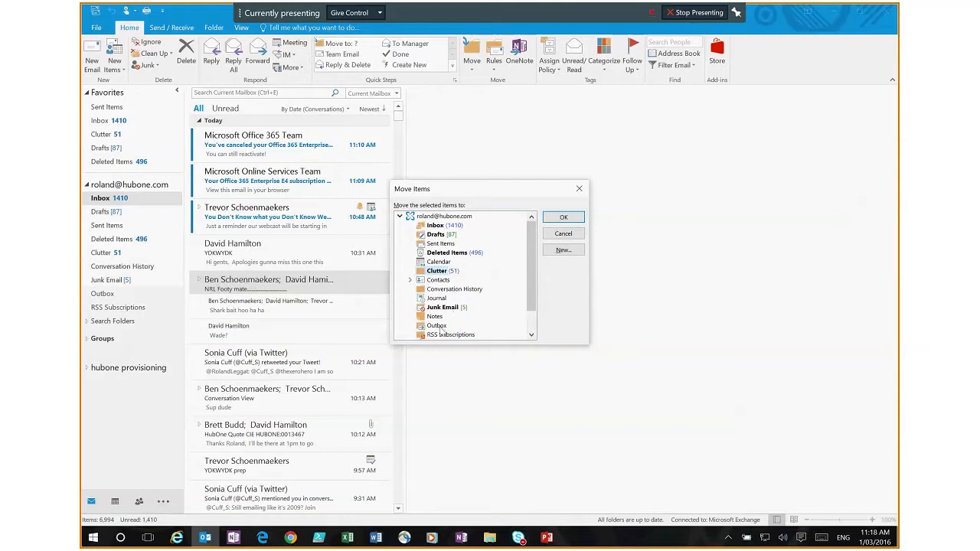
{"action": "left_click", "coordinate": [565, 251]}
{"action": "type", "text": "NRL"}
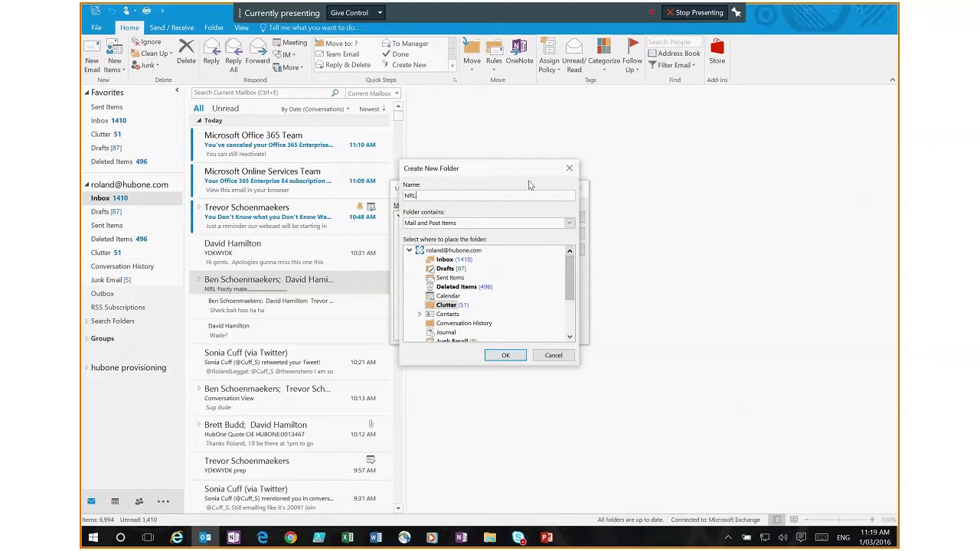
{"action": "left_click", "coordinate": [507, 357]}
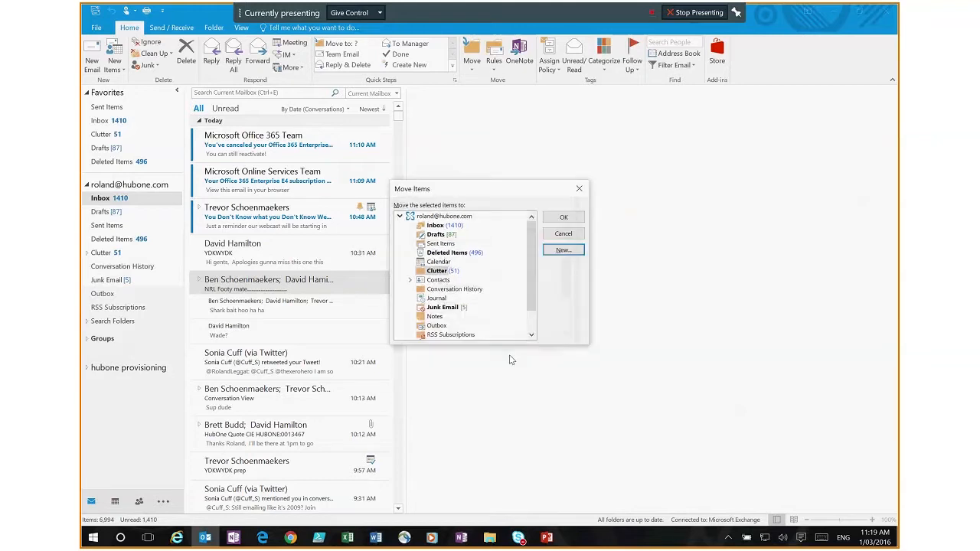
Step: Move the "NRL Footy mate" conversation to the selected Clutter folder, applying the move to all its items
{"action": "left_click", "coordinate": [564, 219]}
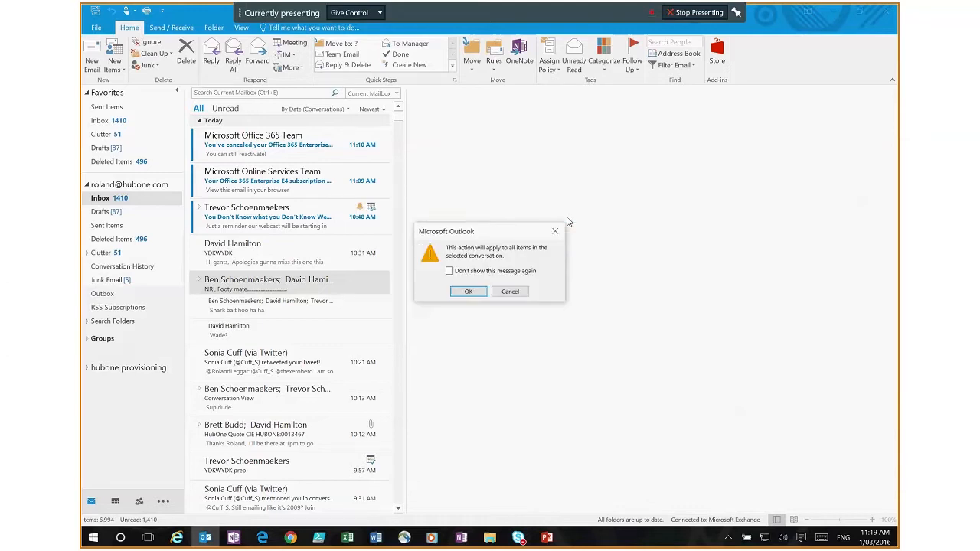
{"action": "left_click", "coordinate": [470, 292]}
{"action": "left_click", "coordinate": [469, 291]}
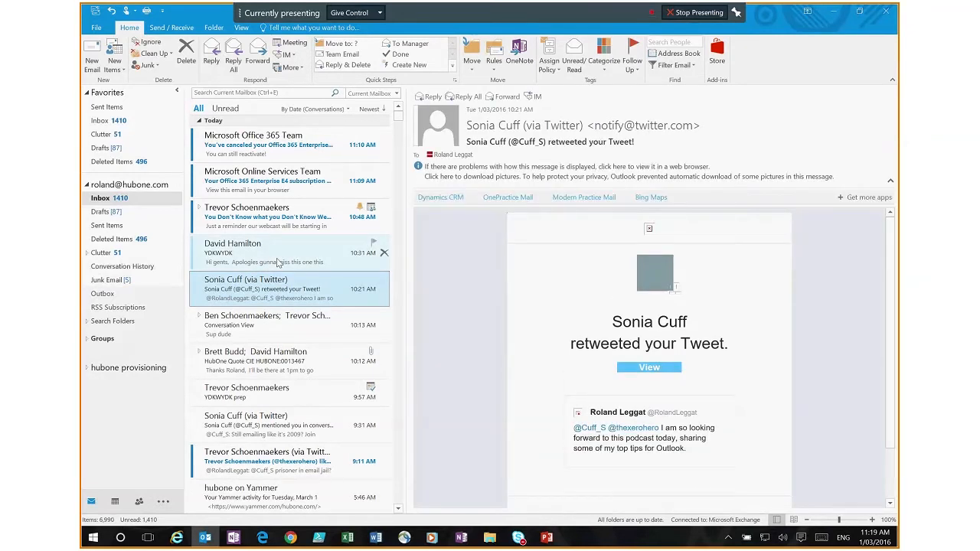
Step: Open a new rule based on the selected Twitter retweet notification, dismissing the account sign-in prompt
{"action": "left_click", "coordinate": [494, 68]}
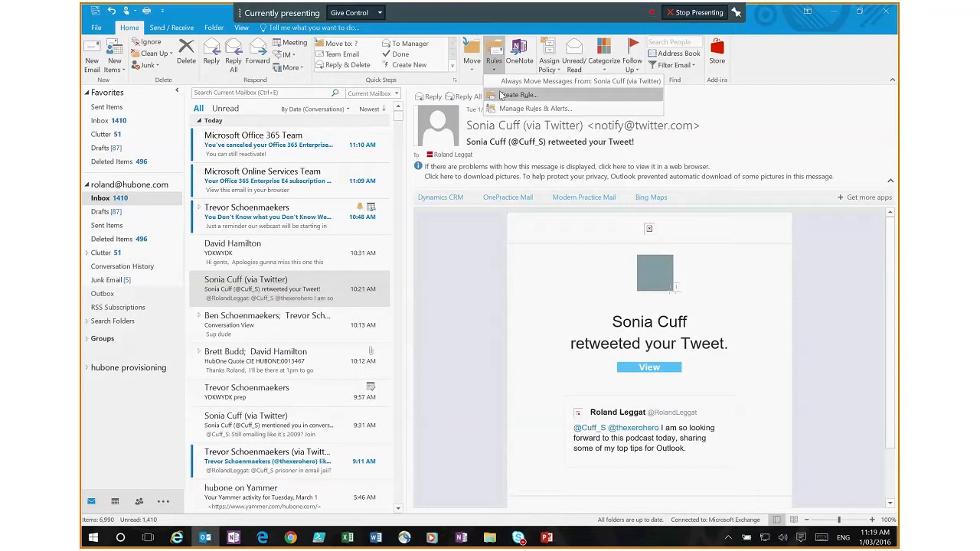
{"action": "left_click", "coordinate": [515, 201]}
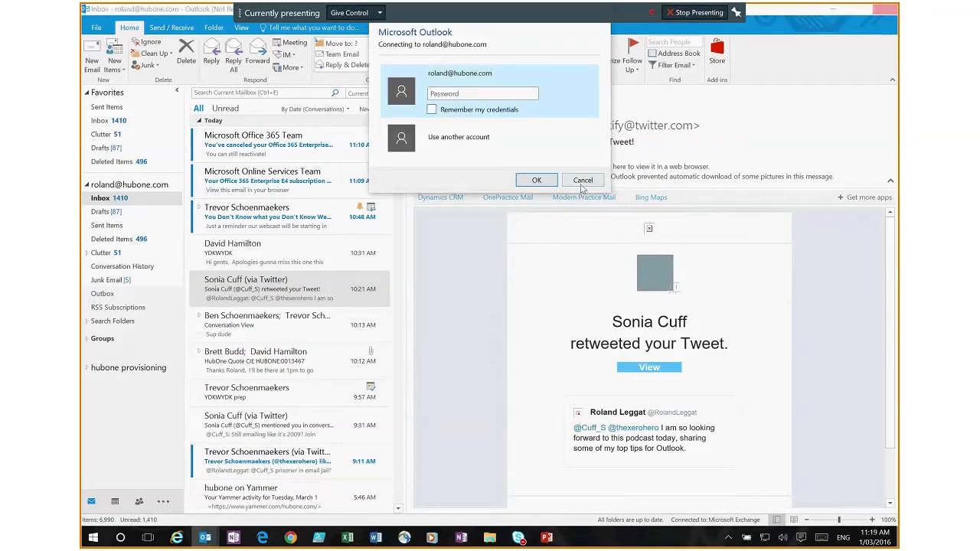
{"action": "left_click", "coordinate": [582, 182]}
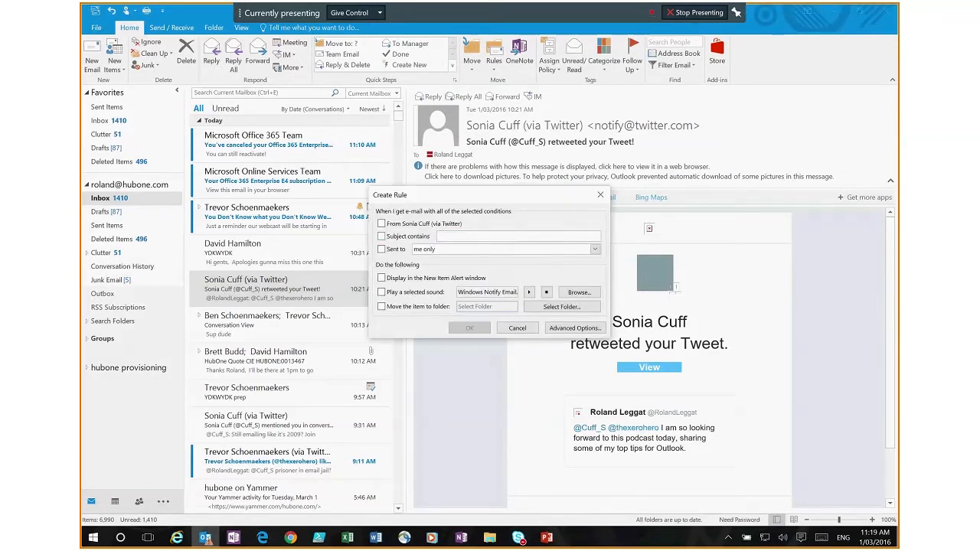
Step: Set the rule's conditions to the message's sender and a subject containing the colleague's first name, without the "Sent to" condition
{"action": "left_click", "coordinate": [382, 250]}
{"action": "left_click", "coordinate": [542, 250]}
{"action": "left_click", "coordinate": [542, 251]}
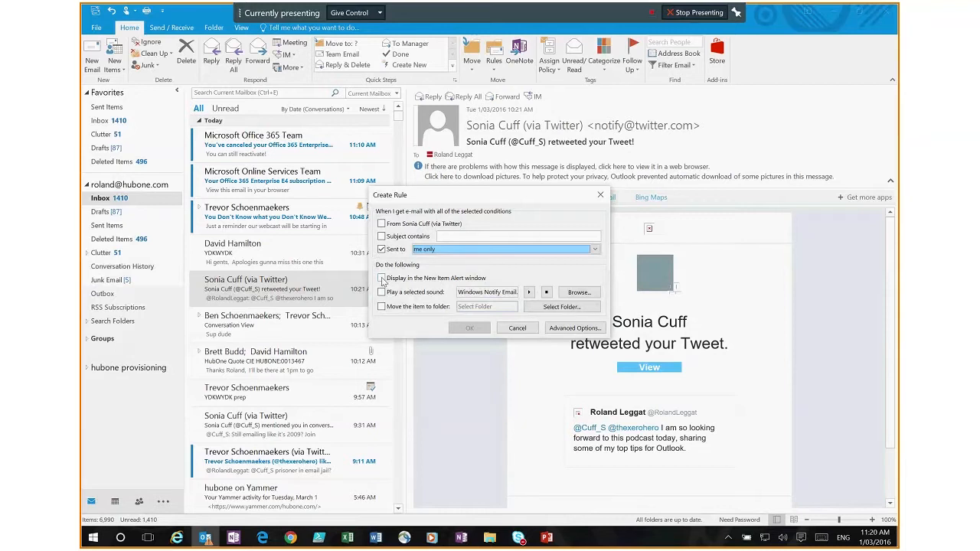
{"action": "left_click", "coordinate": [381, 224]}
{"action": "left_click", "coordinate": [381, 250]}
{"action": "left_click", "coordinate": [450, 239]}
{"action": "type", "text": "tr"}
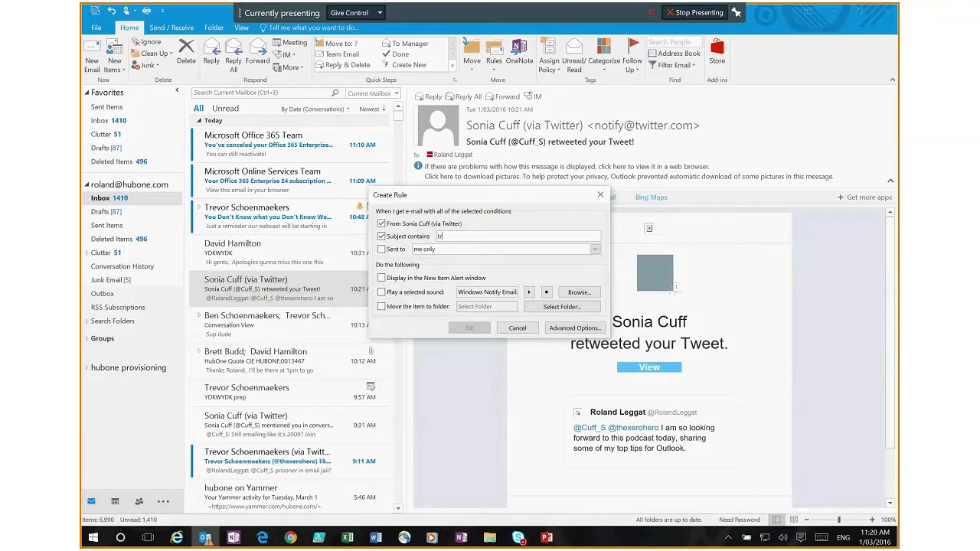
{"action": "type", "text": "evor"}
Step: Set the rule to display a New Item Alert and play the Windows Notify Email sound, without moving items to a folder
{"action": "left_click", "coordinate": [381, 278]}
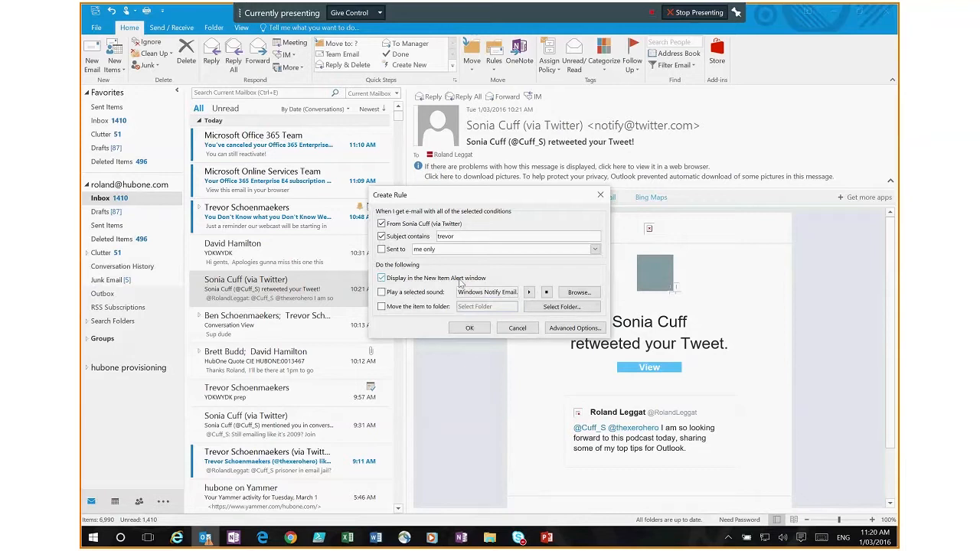
{"action": "left_click", "coordinate": [381, 292]}
{"action": "left_click", "coordinate": [382, 306]}
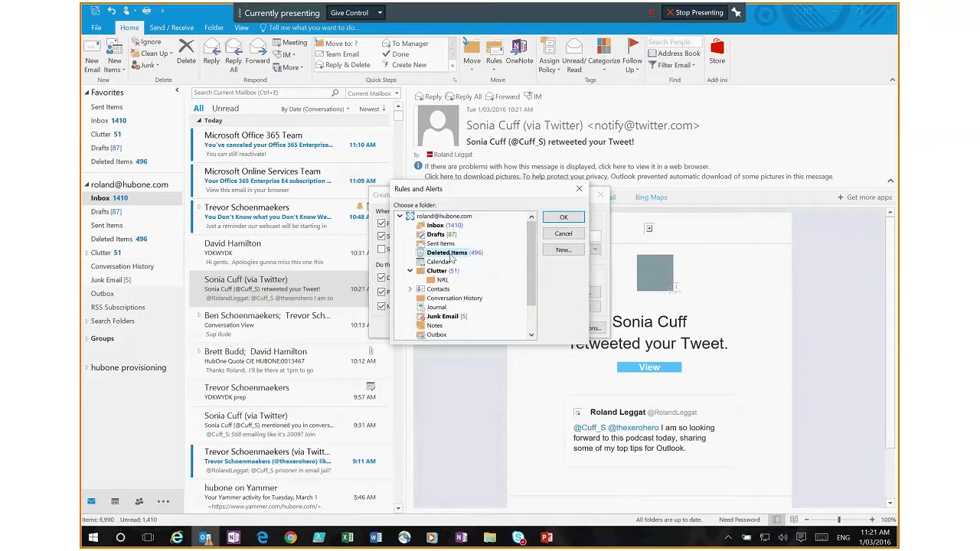
{"action": "left_click", "coordinate": [565, 234]}
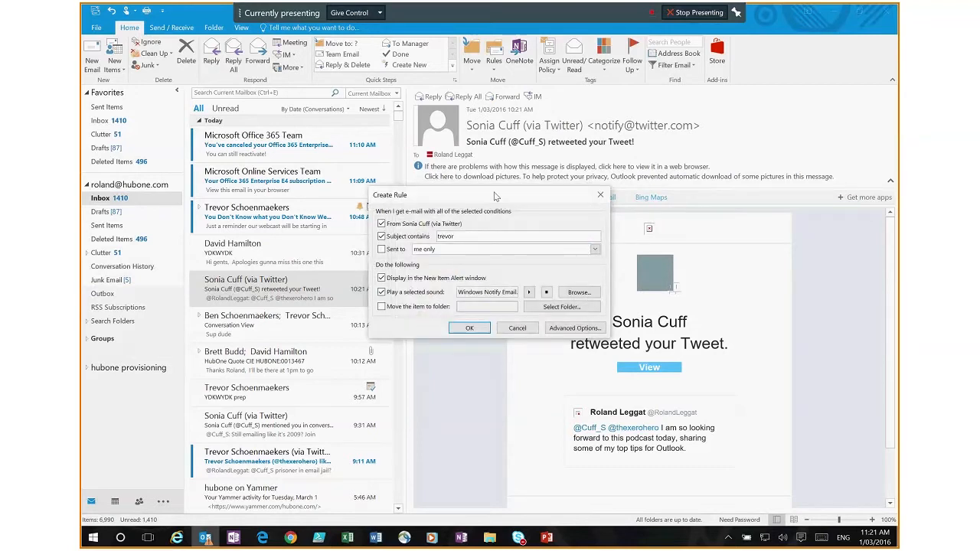
Step: Examine the advanced conditions available for the rule in the Rules Wizard, and leave the wizard without changes
{"action": "left_click", "coordinate": [575, 327]}
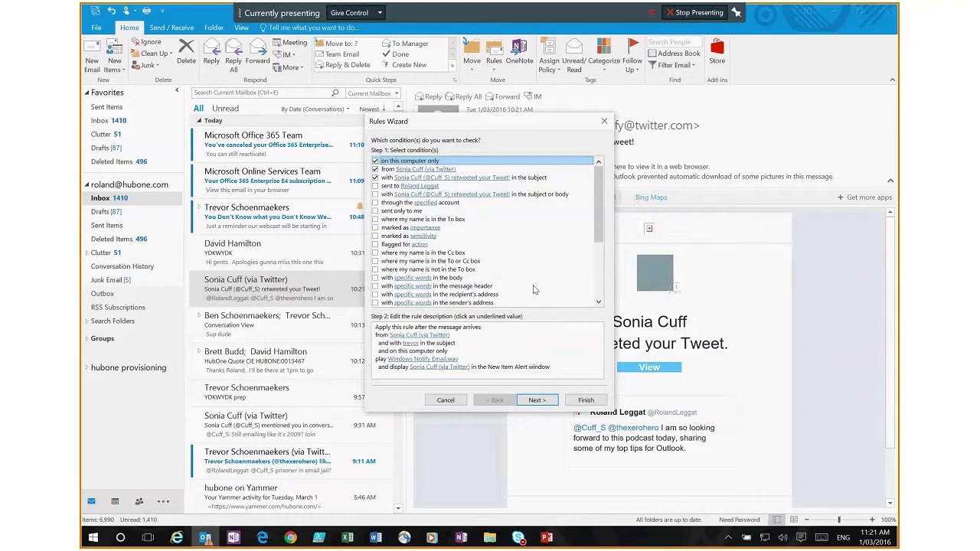
{"action": "scroll", "coordinate": [534, 289], "scroll_direction": "down", "scroll_amount": 4}
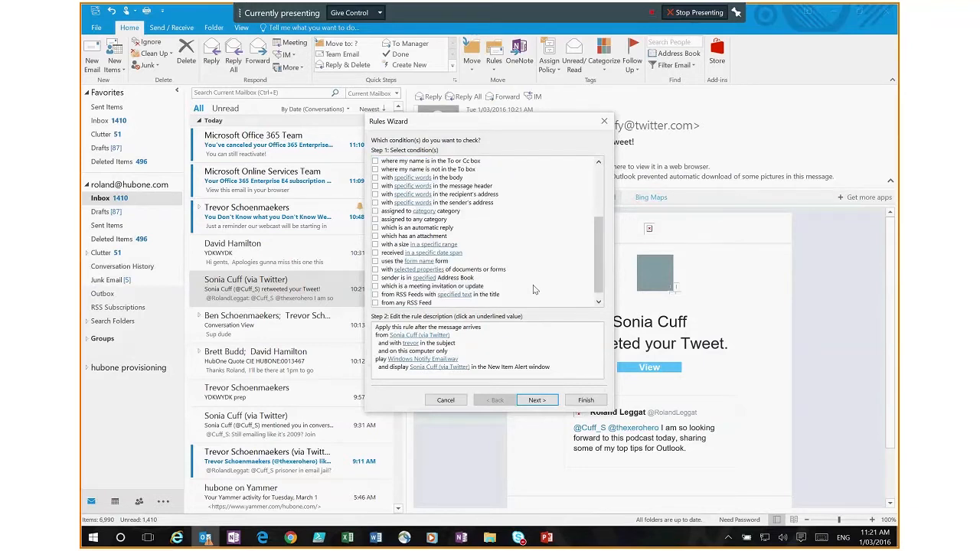
{"action": "scroll", "coordinate": [534, 290], "scroll_direction": "up", "scroll_amount": 4}
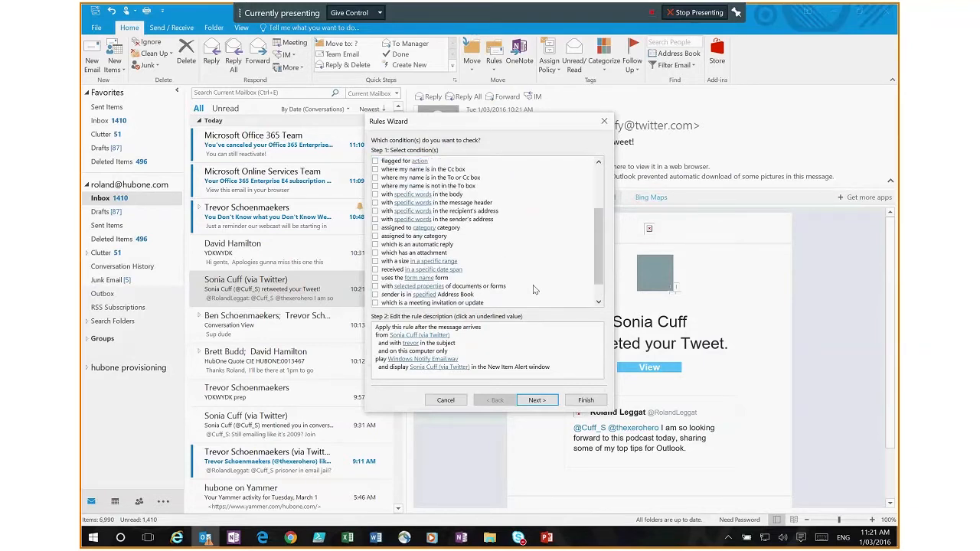
{"action": "left_click", "coordinate": [453, 403]}
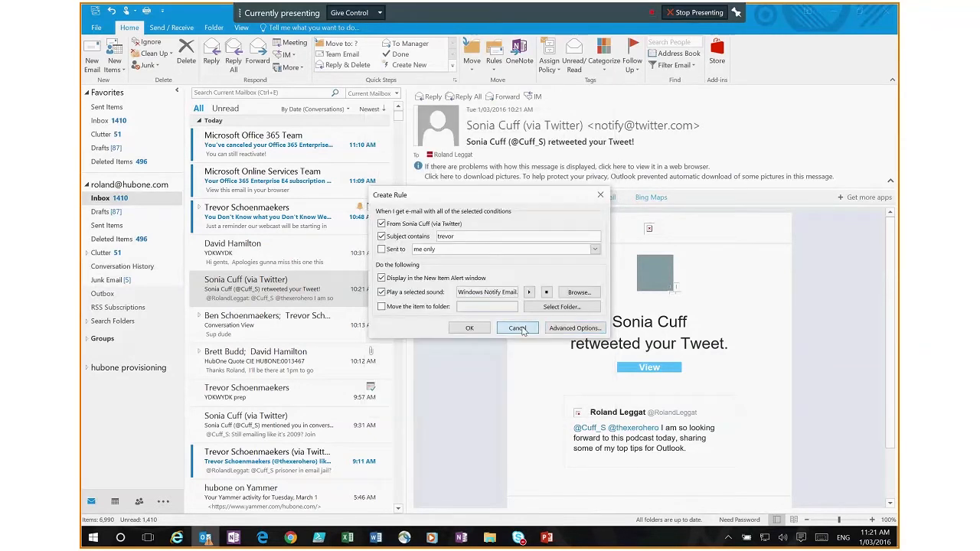
Step: Discard the unfinished rule and open the YDKWYDK message in the Inbox
{"action": "left_click", "coordinate": [517, 328]}
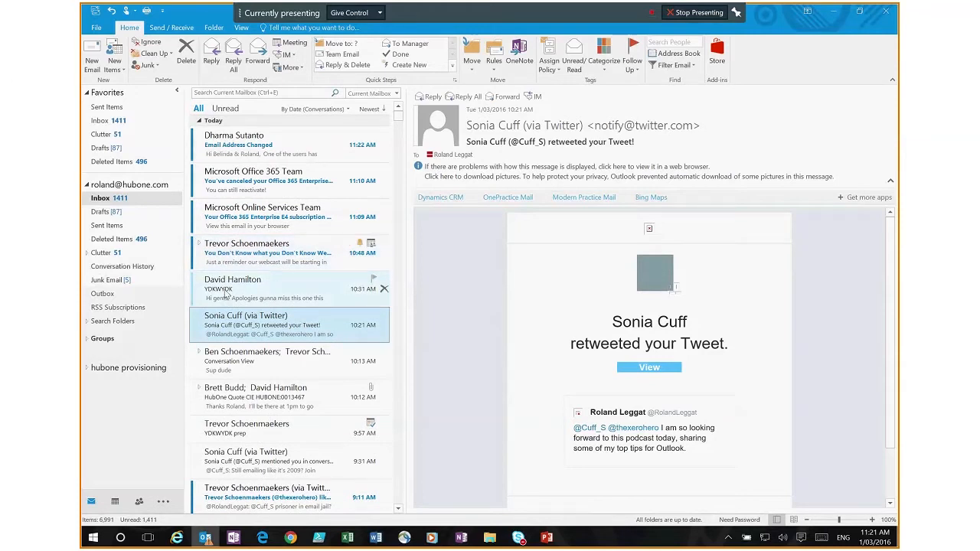
{"action": "left_click", "coordinate": [224, 295]}
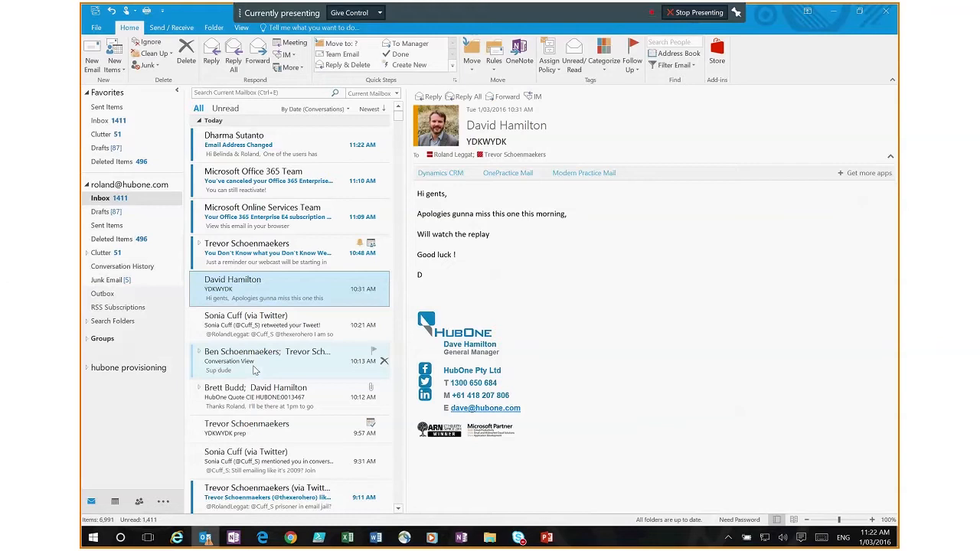
Step: Open the Deleted Items folder and look through the deleted messages for one to recover
{"action": "left_click", "coordinate": [111, 240]}
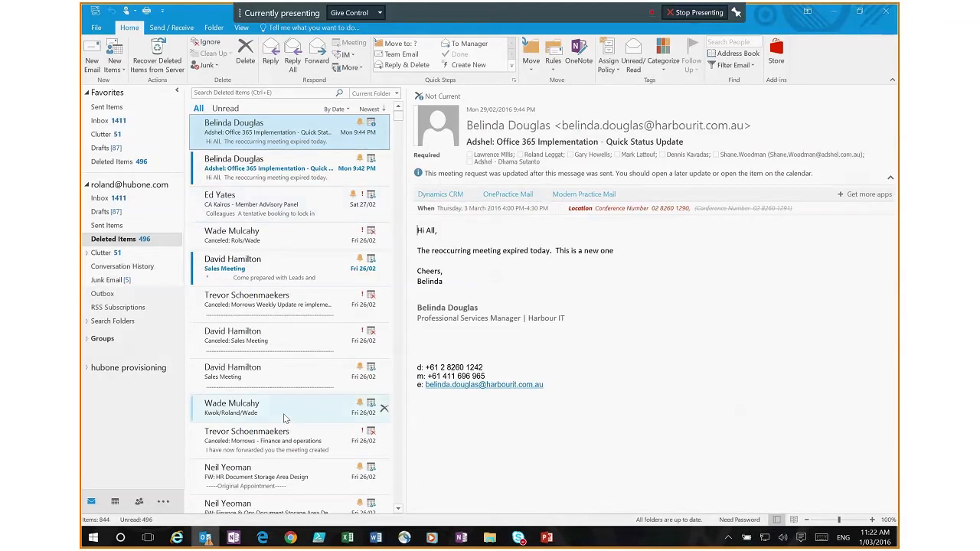
{"action": "left_click", "coordinate": [288, 442]}
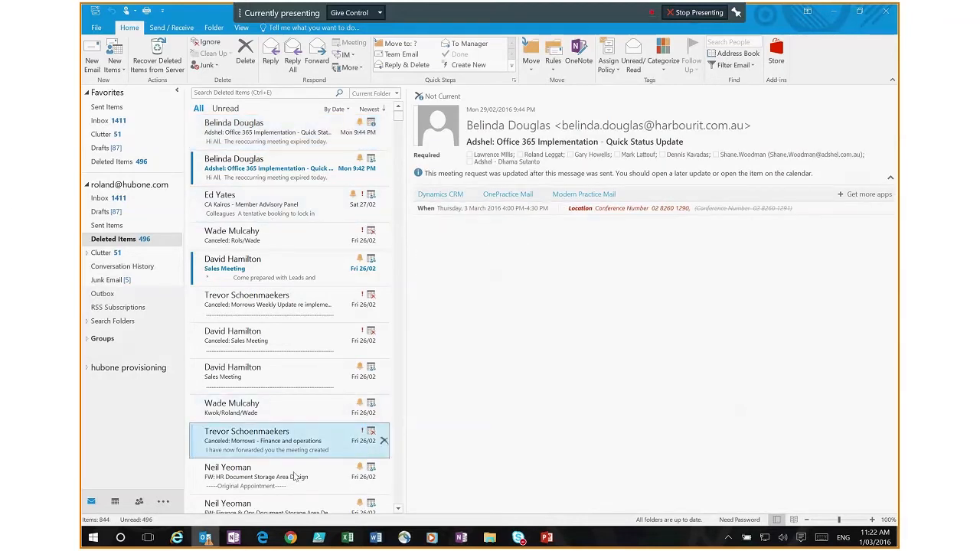
{"action": "left_click", "coordinate": [295, 476]}
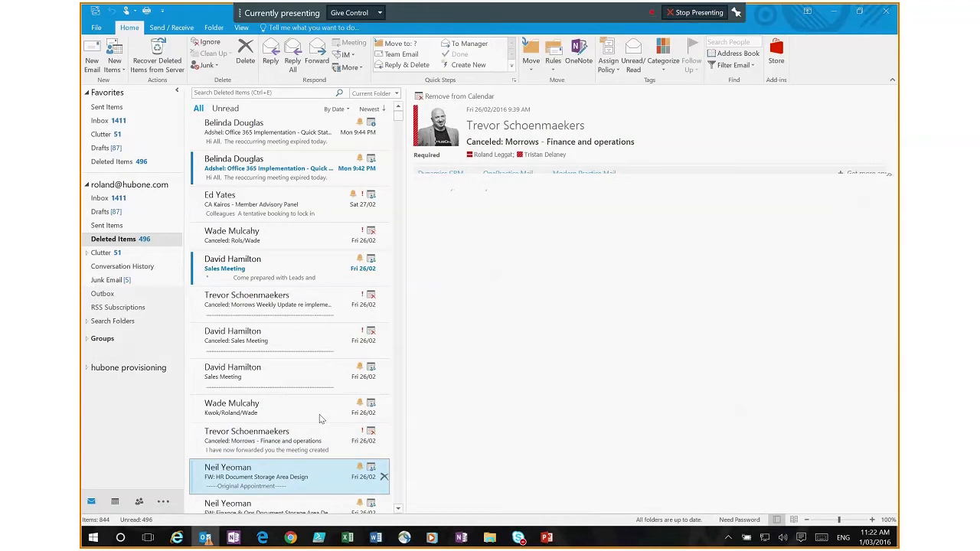
{"action": "scroll", "coordinate": [319, 418], "scroll_direction": "down", "scroll_amount": 2}
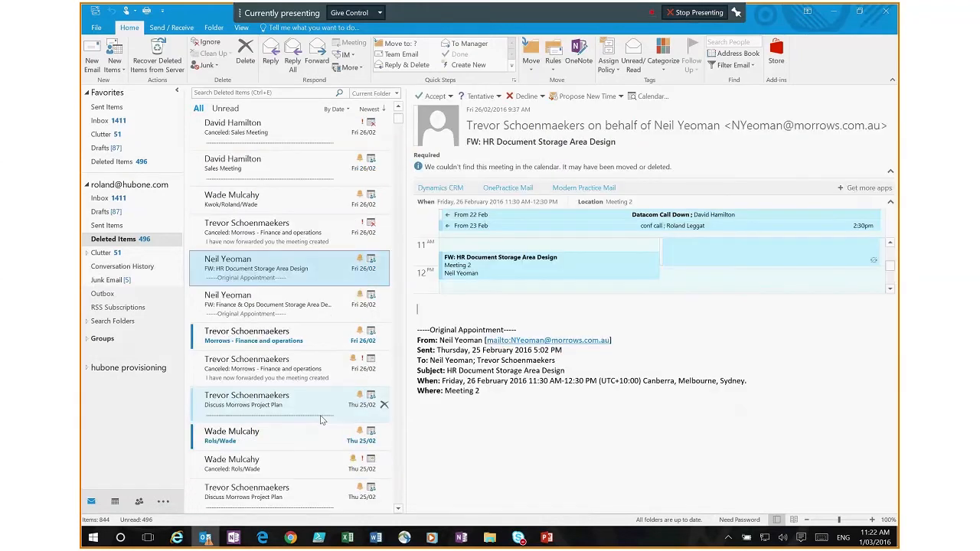
{"action": "scroll", "coordinate": [321, 420], "scroll_direction": "down", "scroll_amount": 3}
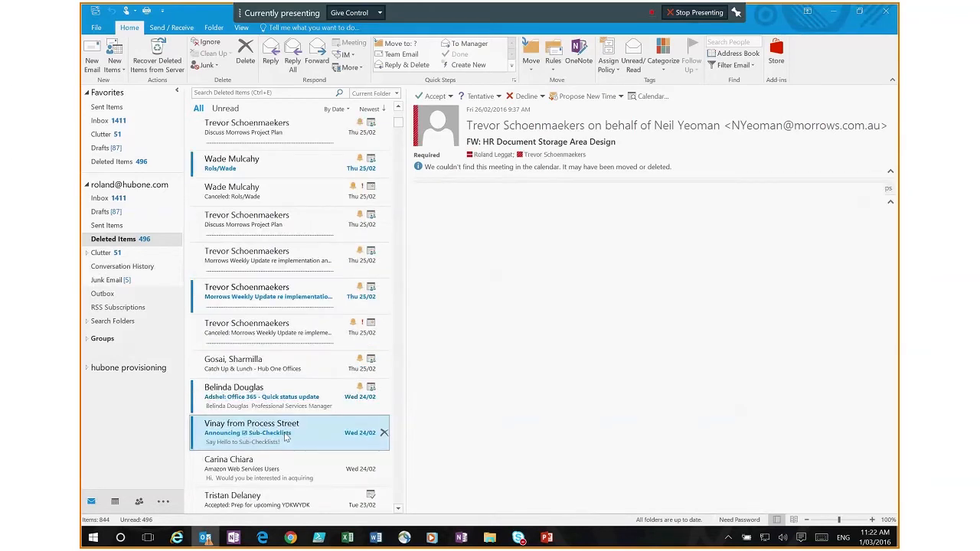
Step: Move the "Announcing Sub-Checklists" message from Deleted Items to the Inbox, and return to the Inbox
{"action": "right_click", "coordinate": [286, 437]}
{"action": "key", "text": "Escape"}
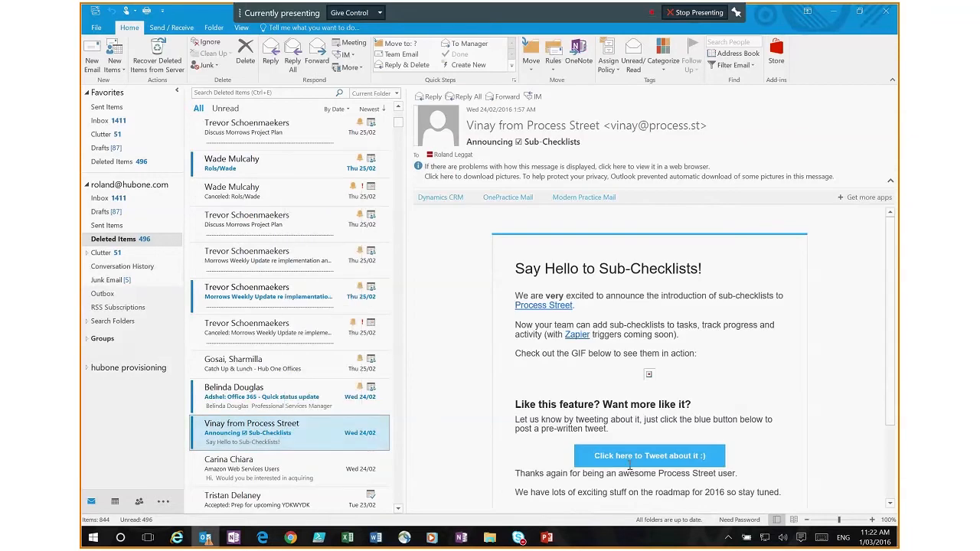
{"action": "left_click", "coordinate": [247, 434], "text": "ctrl"}
{"action": "left_click", "coordinate": [257, 435]}
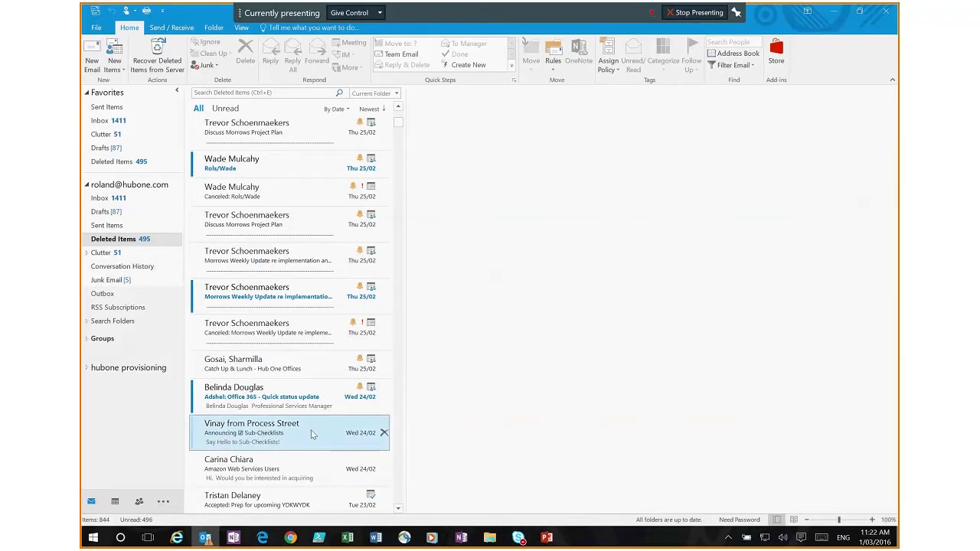
{"action": "right_click", "coordinate": [314, 434]}
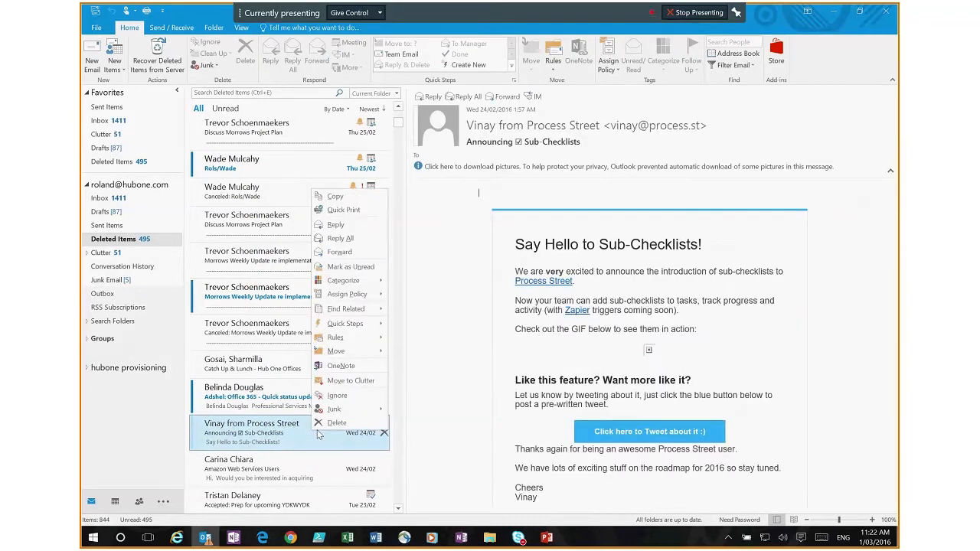
{"action": "left_click", "coordinate": [268, 428]}
{"action": "left_click_drag", "start_coordinate": [253, 428], "coordinate": [107, 201]}
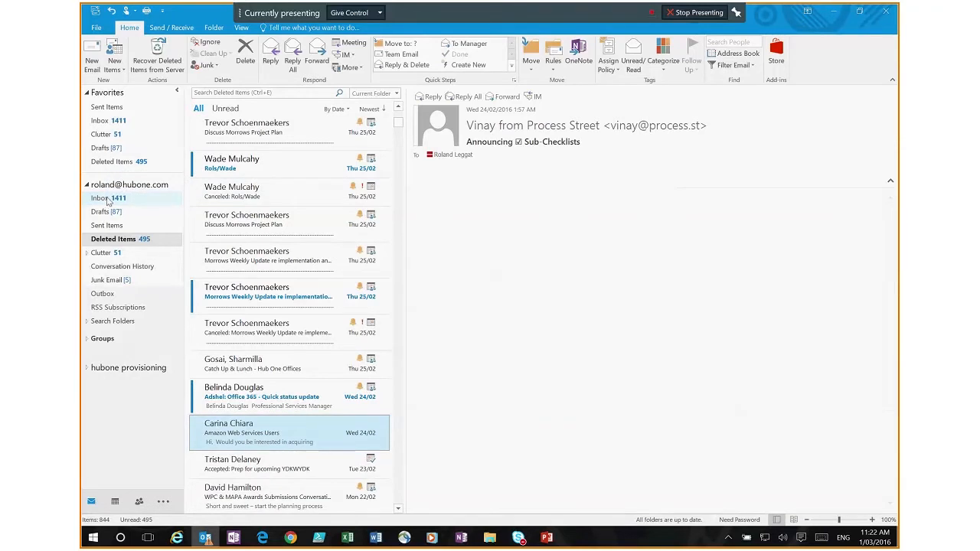
{"action": "left_click", "coordinate": [108, 201]}
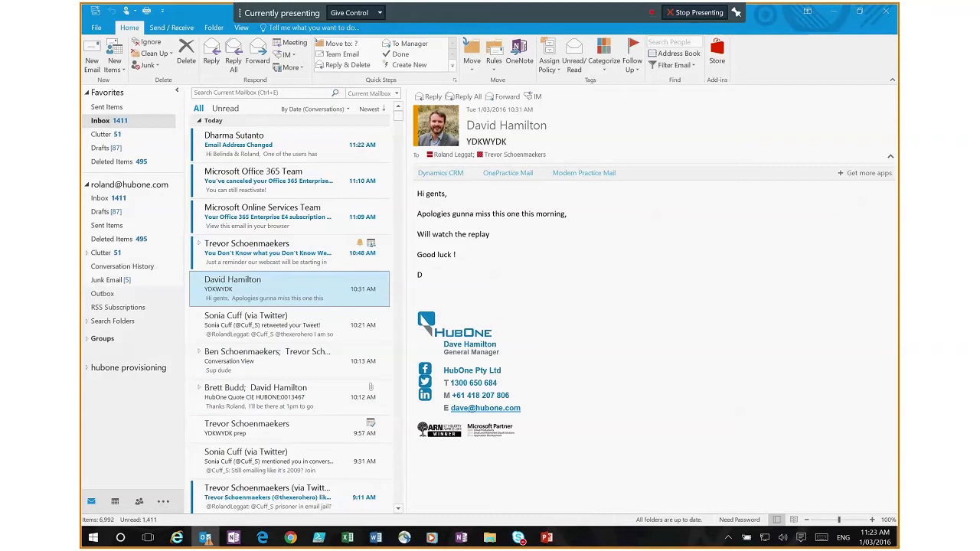
Step: Set the Office Theme to Dark Gray in Outlook's general options
{"action": "left_click", "coordinate": [546, 537]}
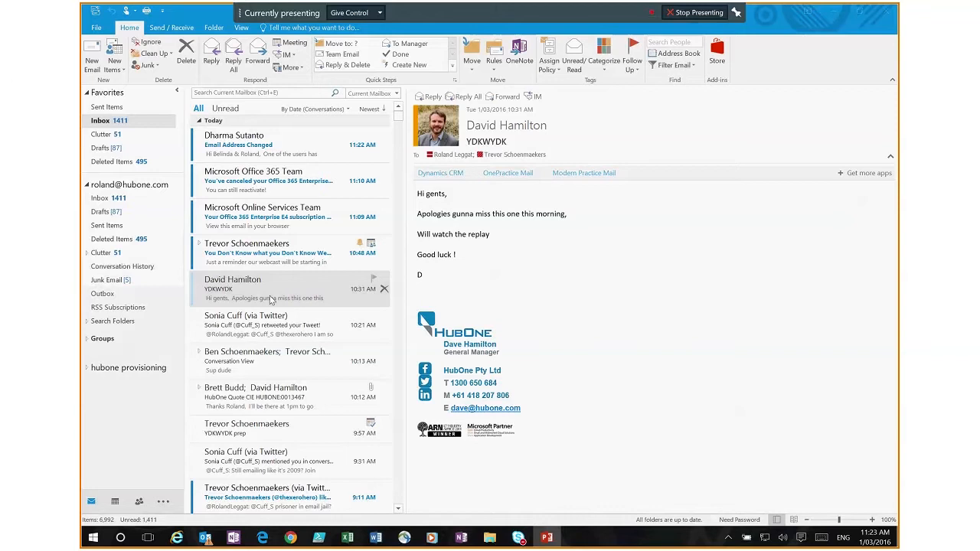
{"action": "left_click", "coordinate": [97, 29]}
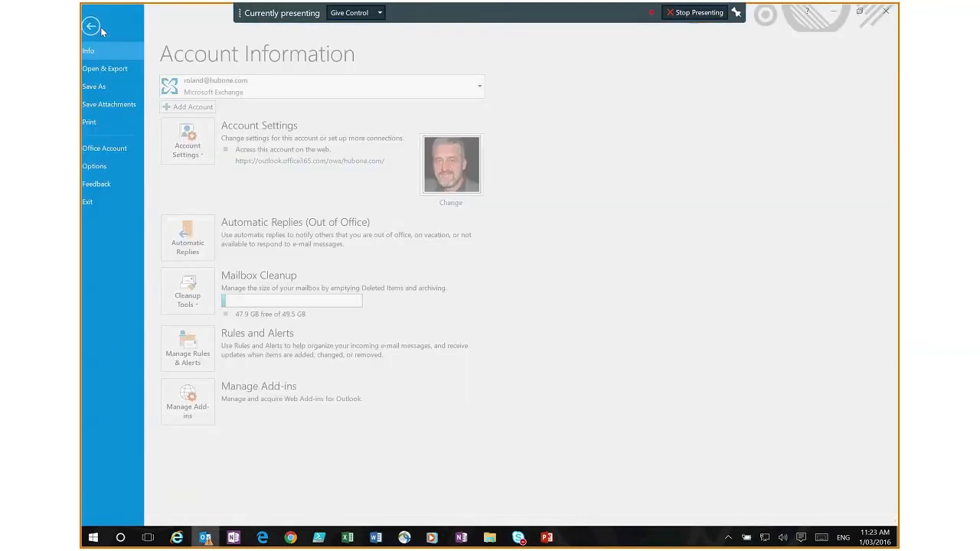
{"action": "left_click", "coordinate": [93, 28]}
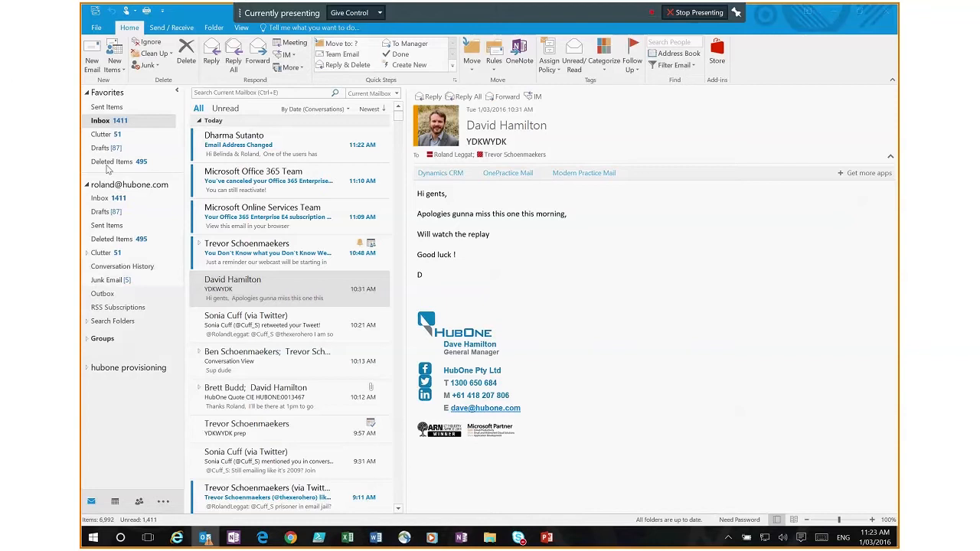
{"action": "left_click", "coordinate": [443, 262]}
{"action": "left_click", "coordinate": [434, 286]}
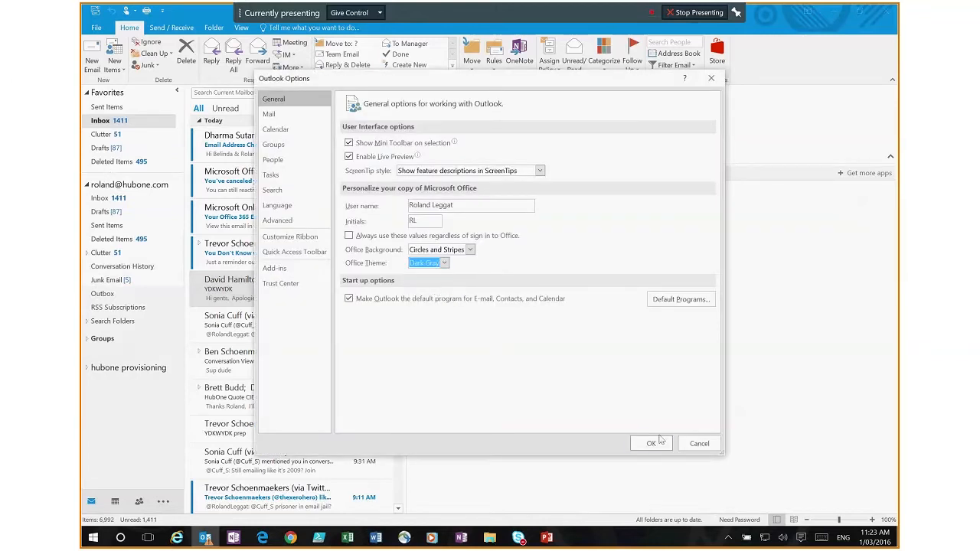
{"action": "left_click", "coordinate": [652, 445]}
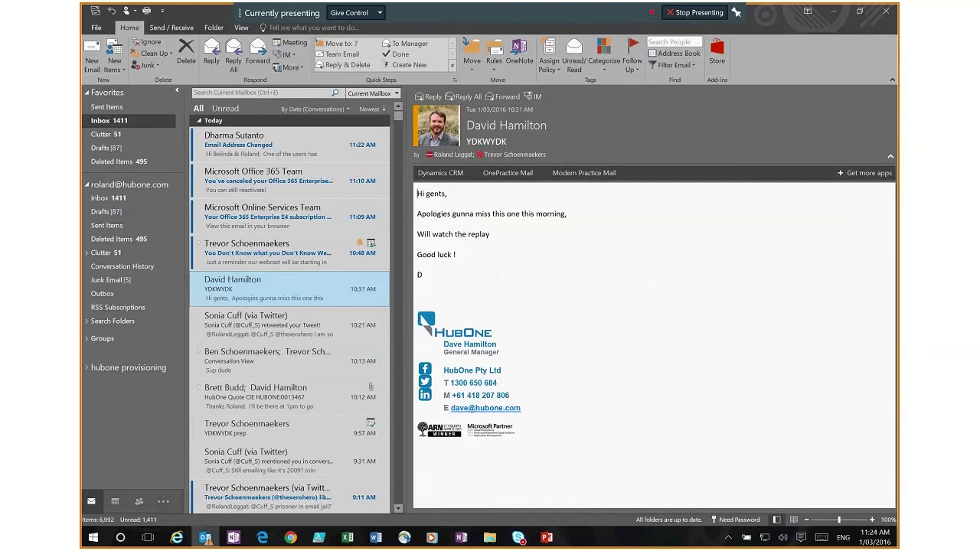
Step: Create a new email addressed to the colleague with the subject "slides for today"
{"action": "key", "text": "alt+Tab"}
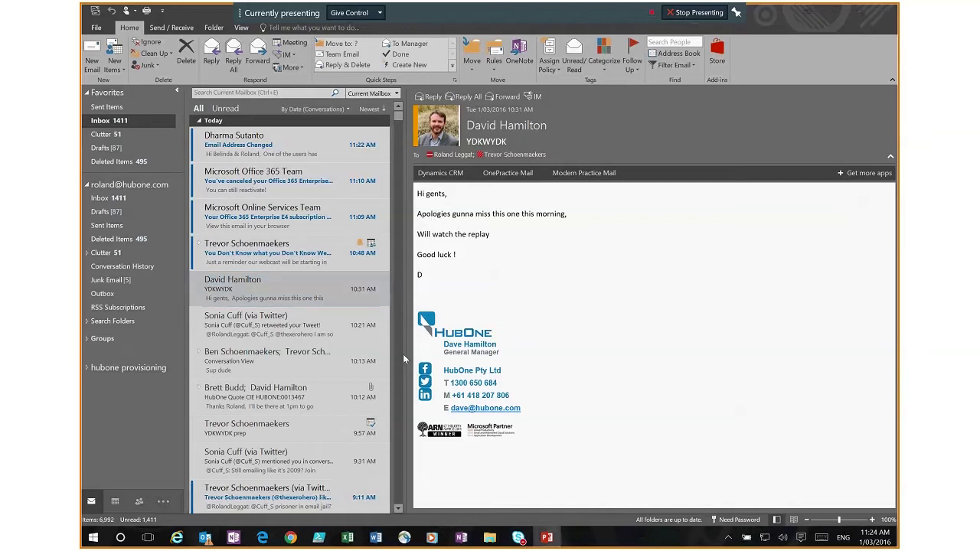
{"action": "left_click", "coordinate": [90, 57]}
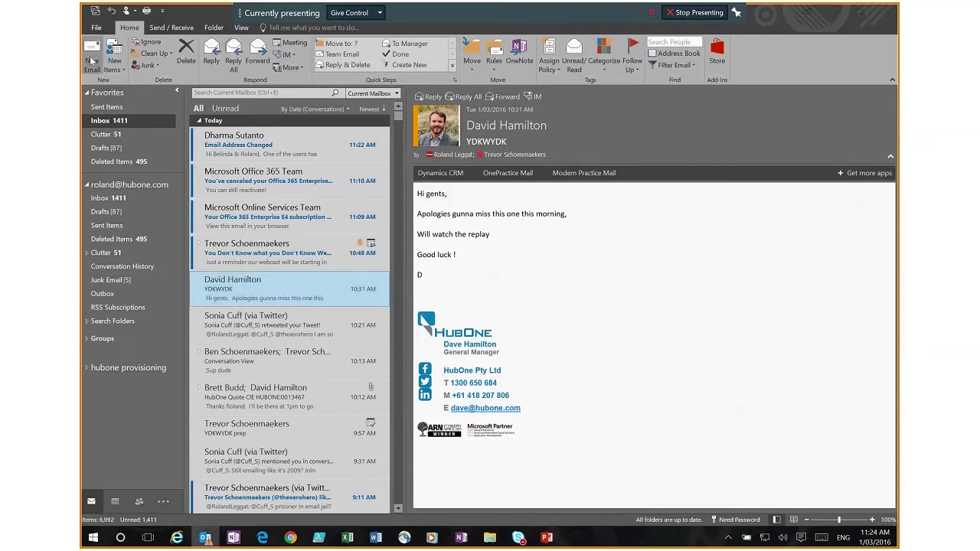
{"action": "type", "text": "tr"}
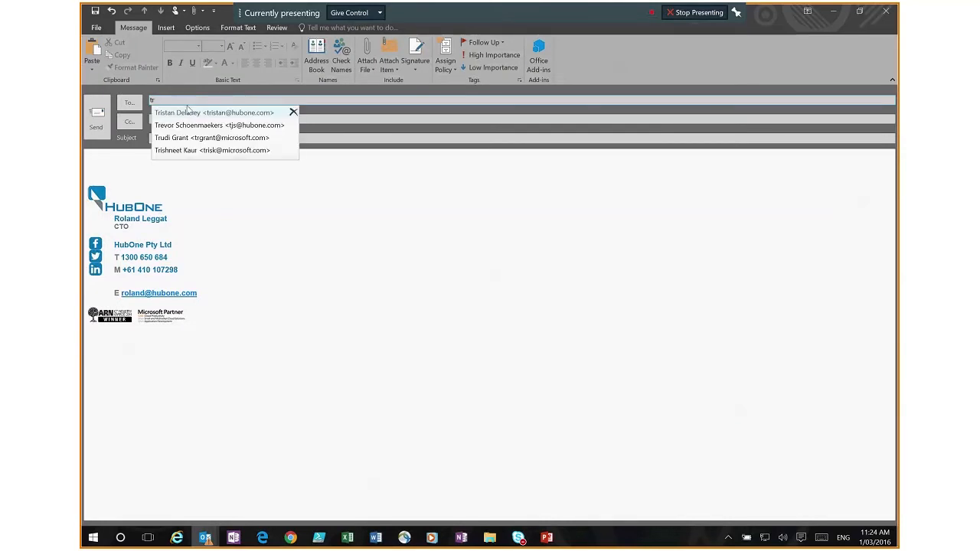
{"action": "left_click", "coordinate": [218, 125]}
{"action": "left_click", "coordinate": [176, 139]}
{"action": "type", "text": "sli"}
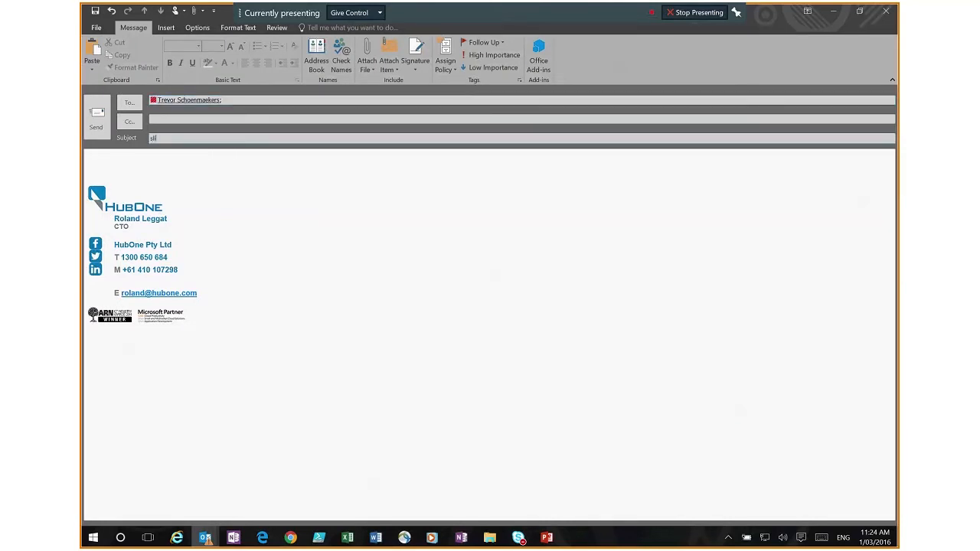
{"action": "type", "text": "des for todaY"}
{"action": "key", "text": "BackSpace"}
{"action": "left_click", "coordinate": [119, 159]}
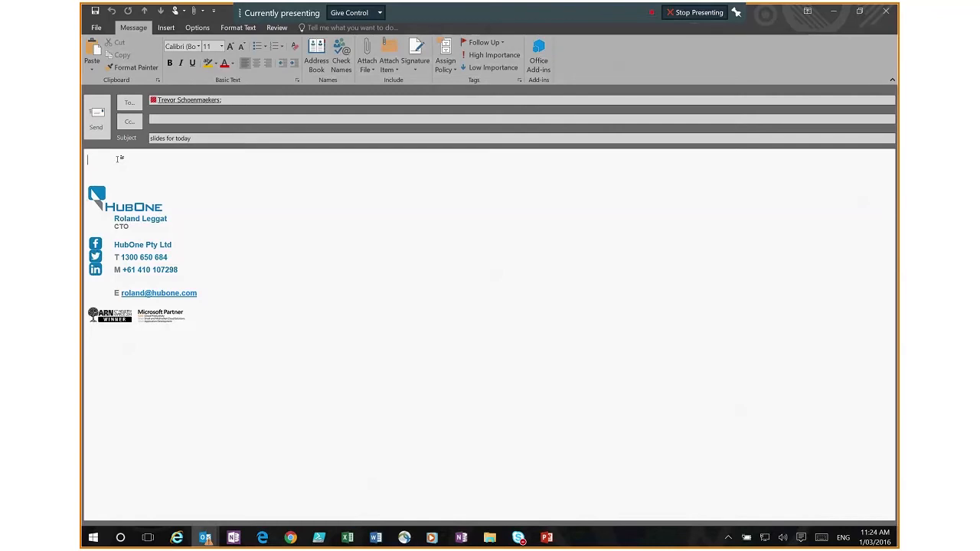
Step: Attach the recently used SharePoint copy of "365in365 Outlook Tips and Tricks 2016.pptx" to the email
{"action": "left_click", "coordinate": [371, 67]}
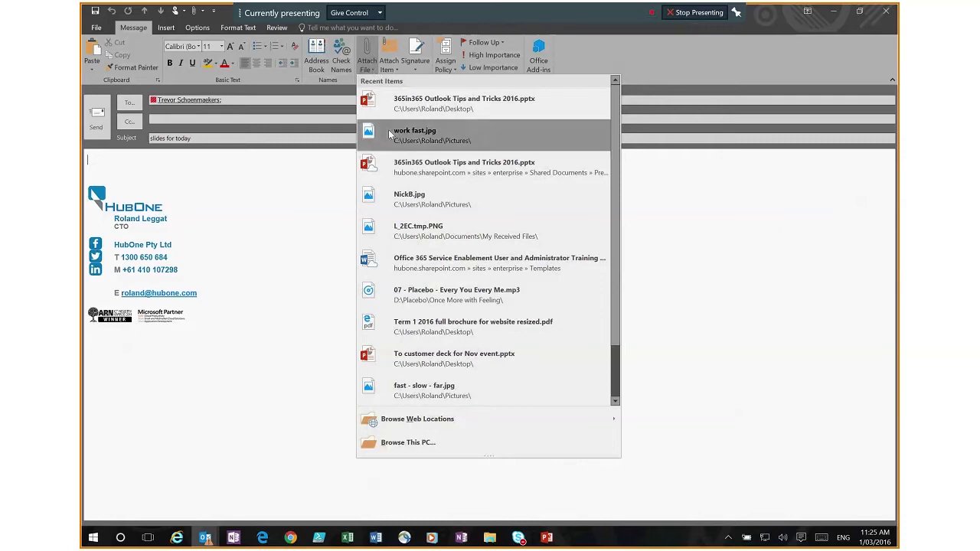
{"action": "left_click", "coordinate": [439, 168]}
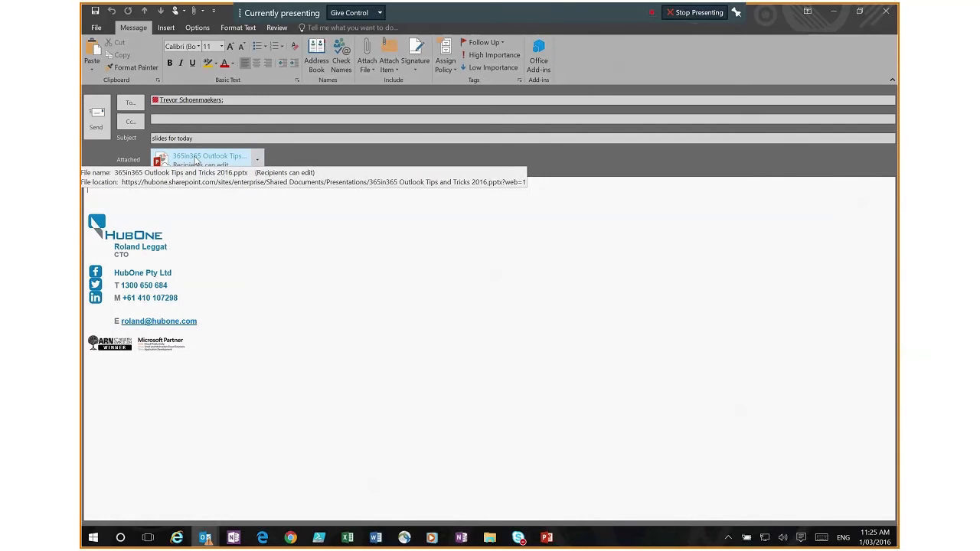
Step: Write "As discussed" in the email body above the signature and send the email
{"action": "type", "text": "As discuss"}
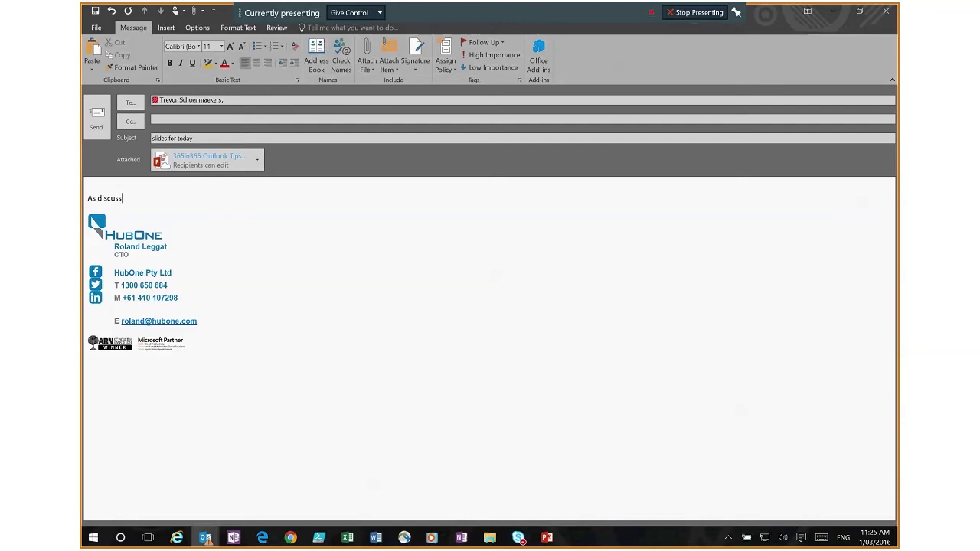
{"action": "type", "text": "ed"}
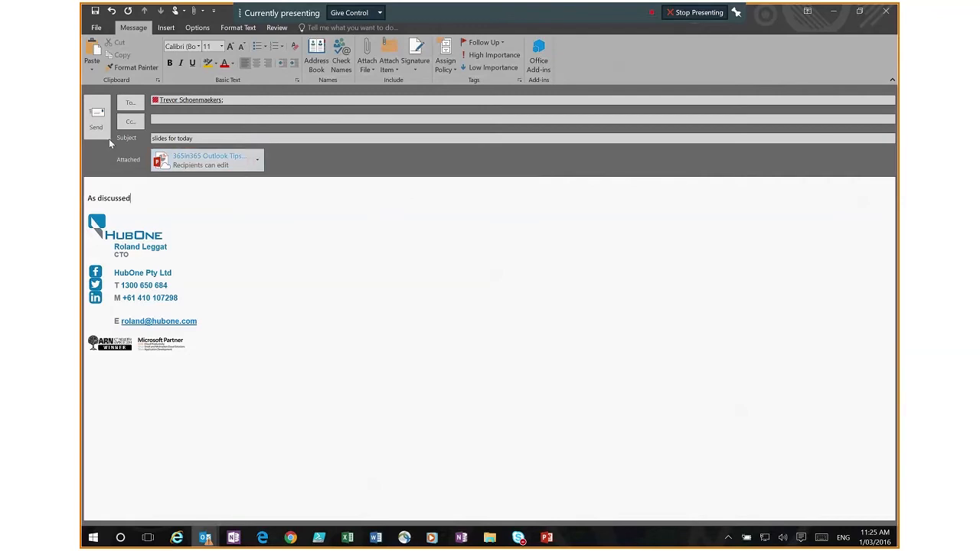
{"action": "left_click", "coordinate": [90, 116]}
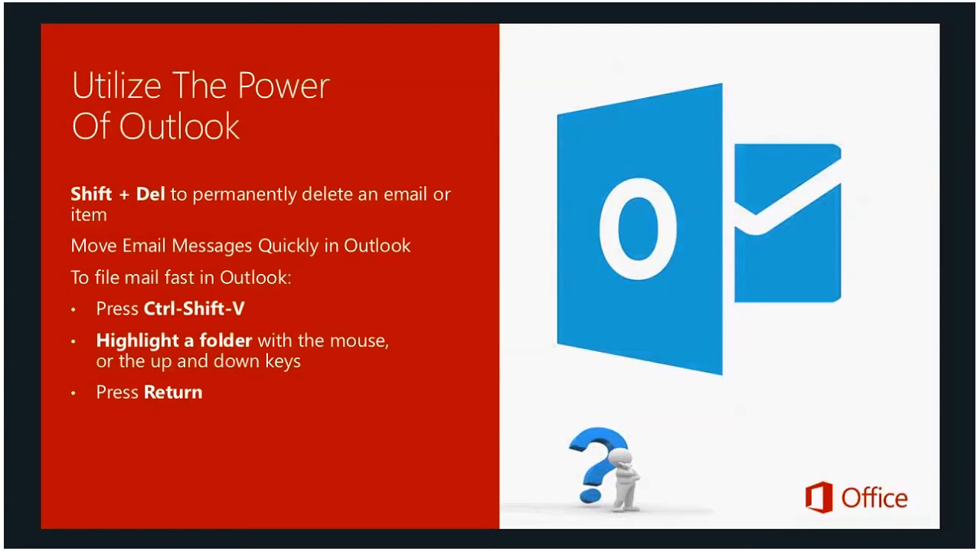
{"action": "key", "text": "Right"}
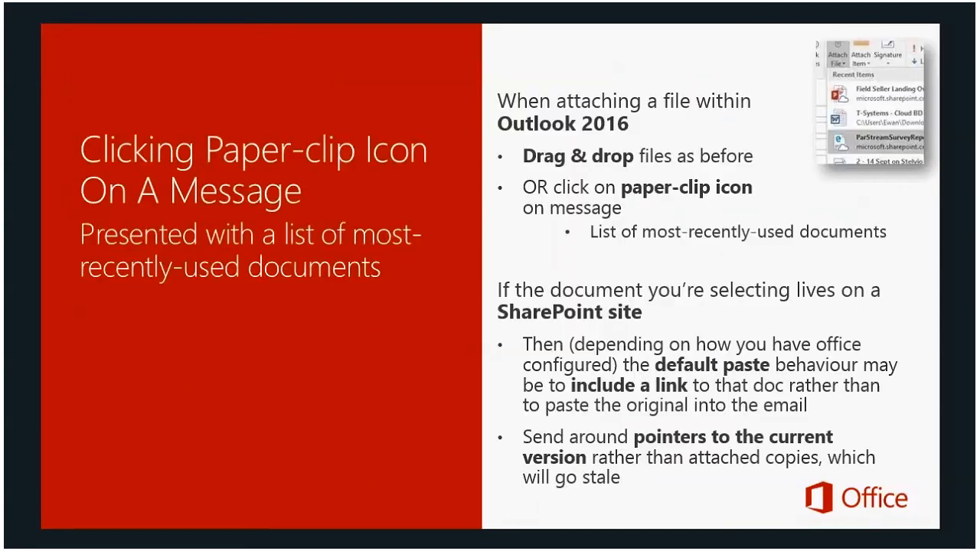